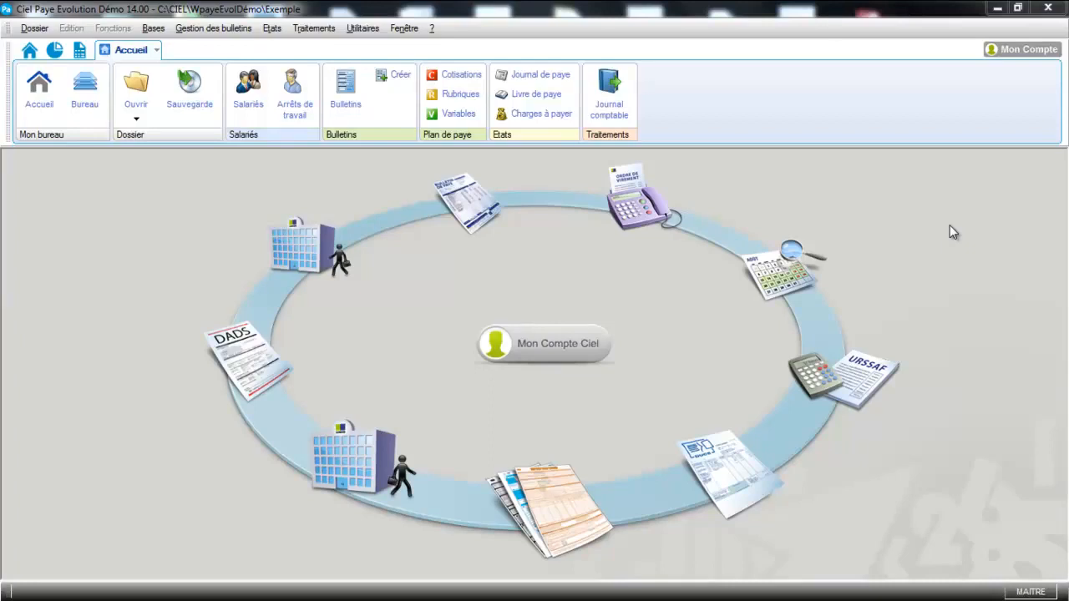
Create a new employee record in the employee list with CDD as both last name and first name
left_click(246, 103)
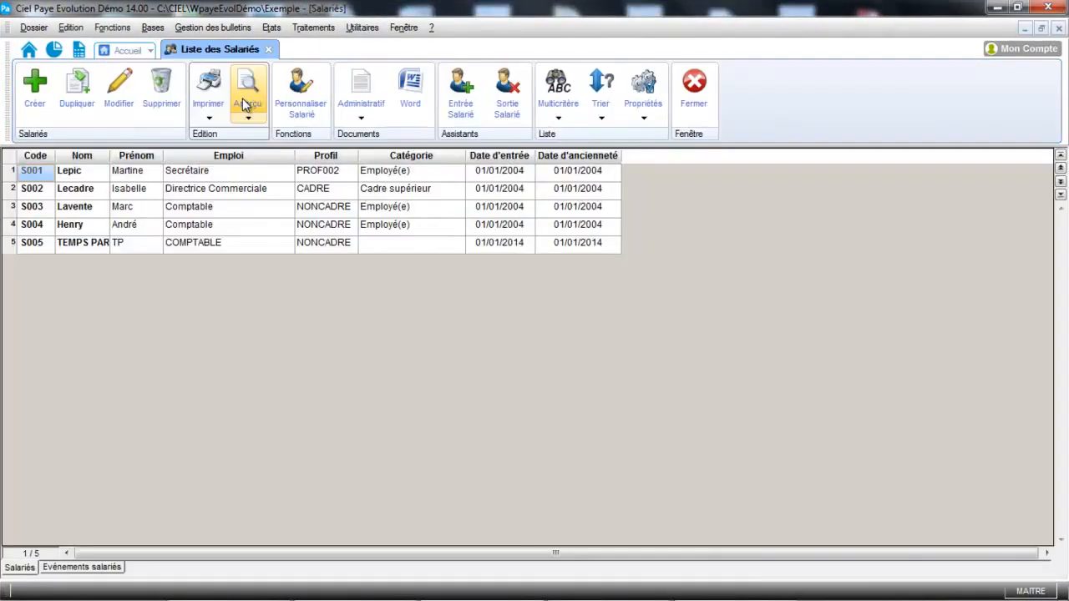
left_click(33, 88)
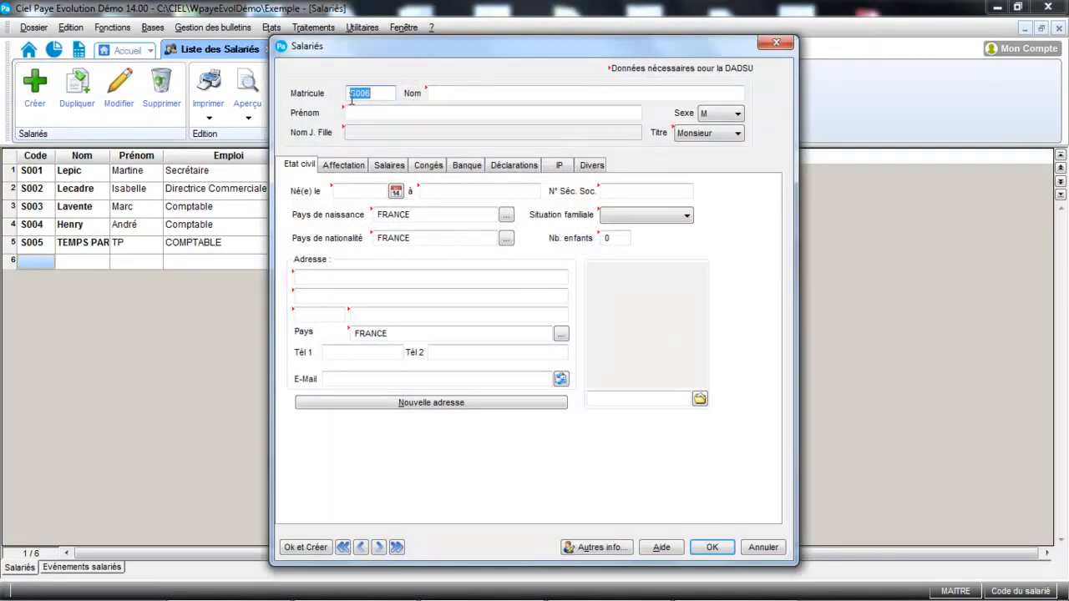
left_click(457, 91)
type("CDD")
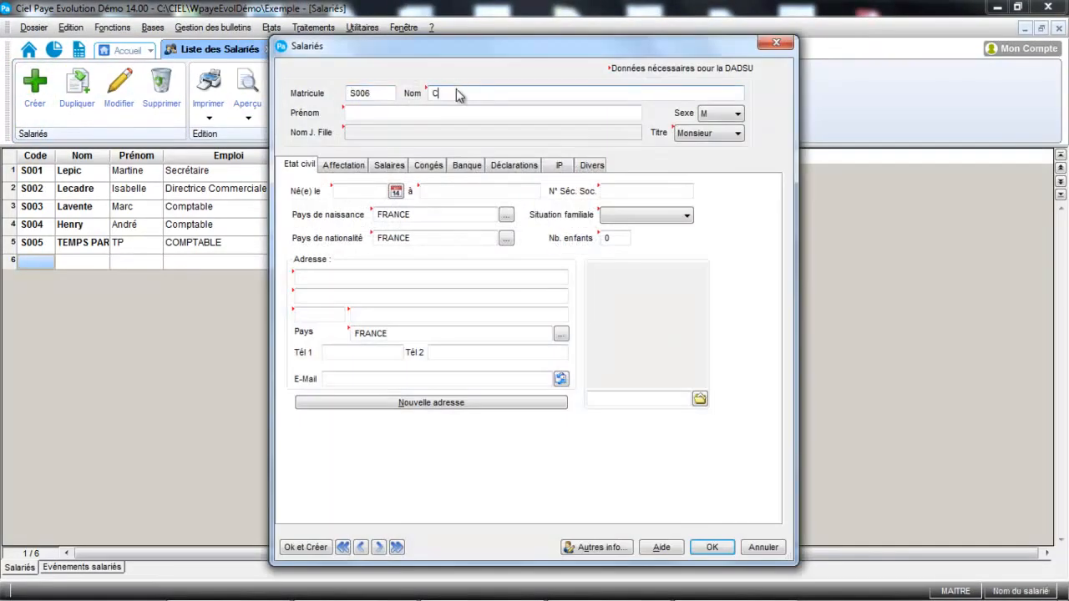
left_click(440, 116)
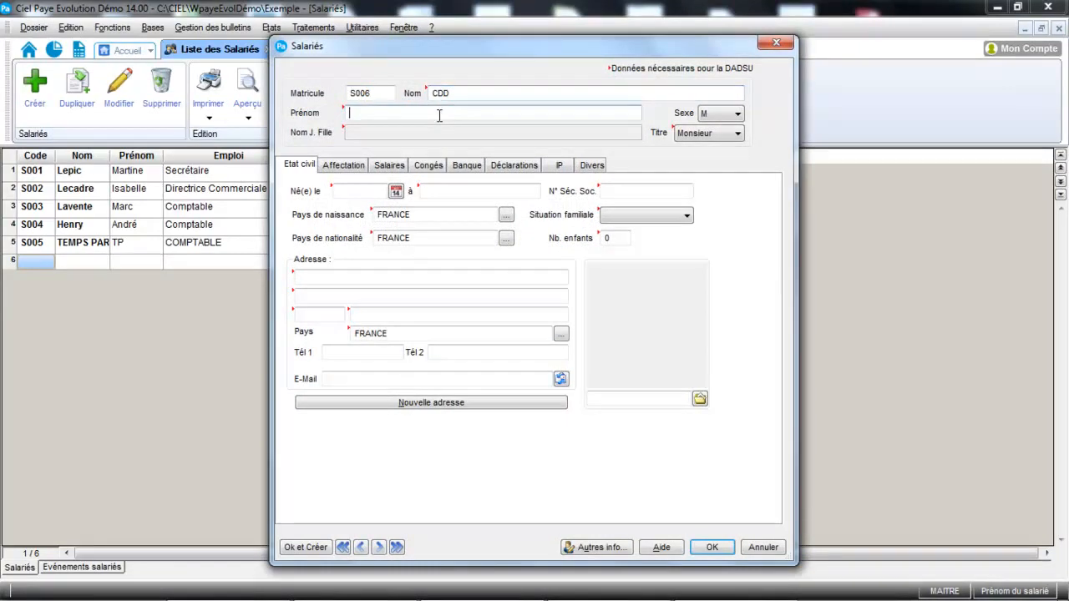
type("CDD")
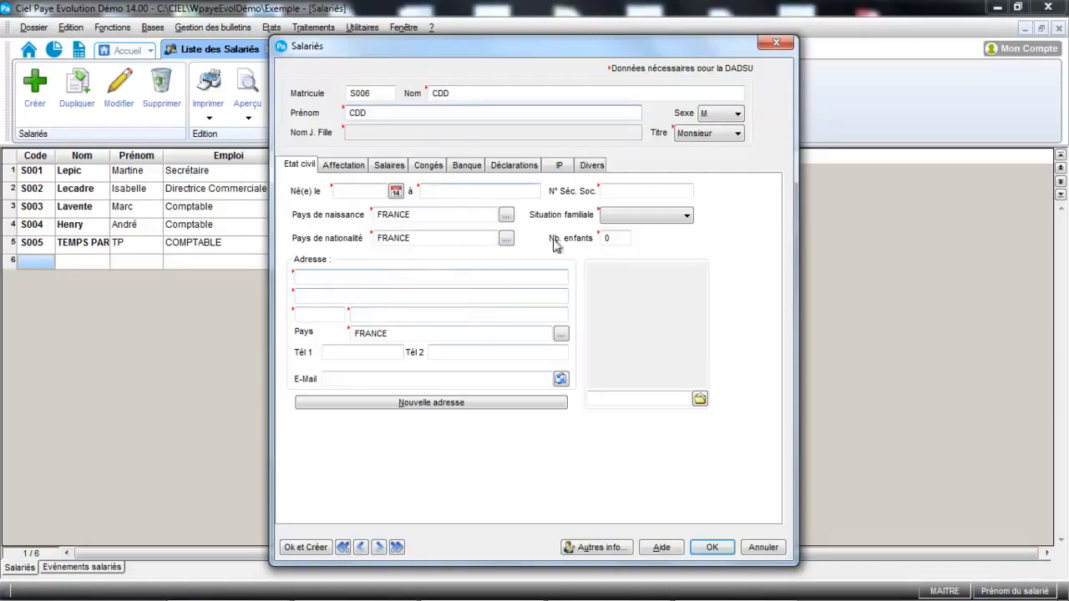
Fill in the new employee's address with the street, postal code and city
left_click(350, 273)
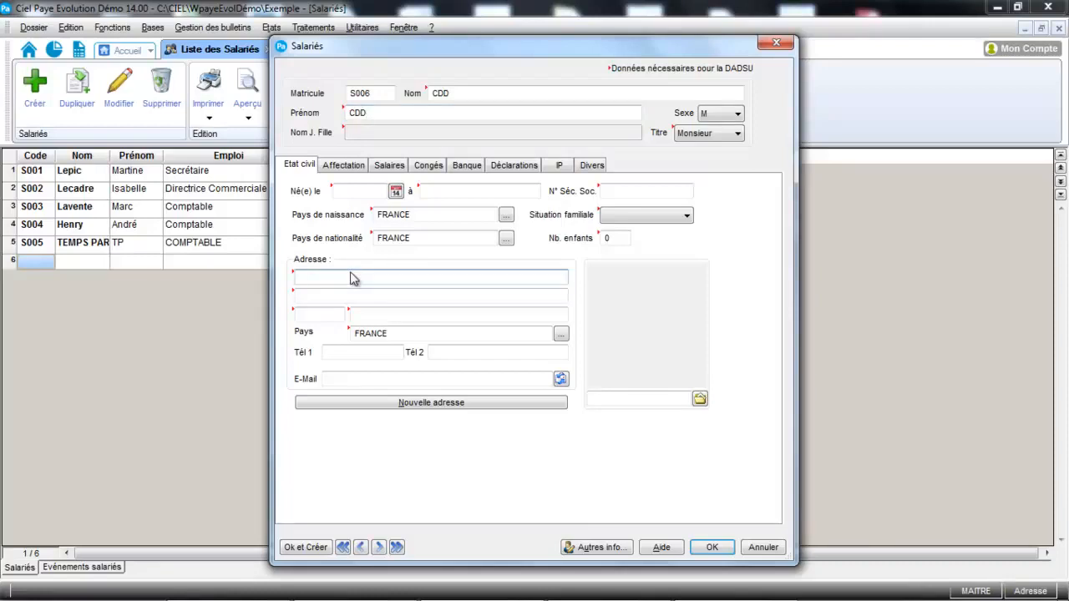
type("10 rue ledormeur")
key("Tab")
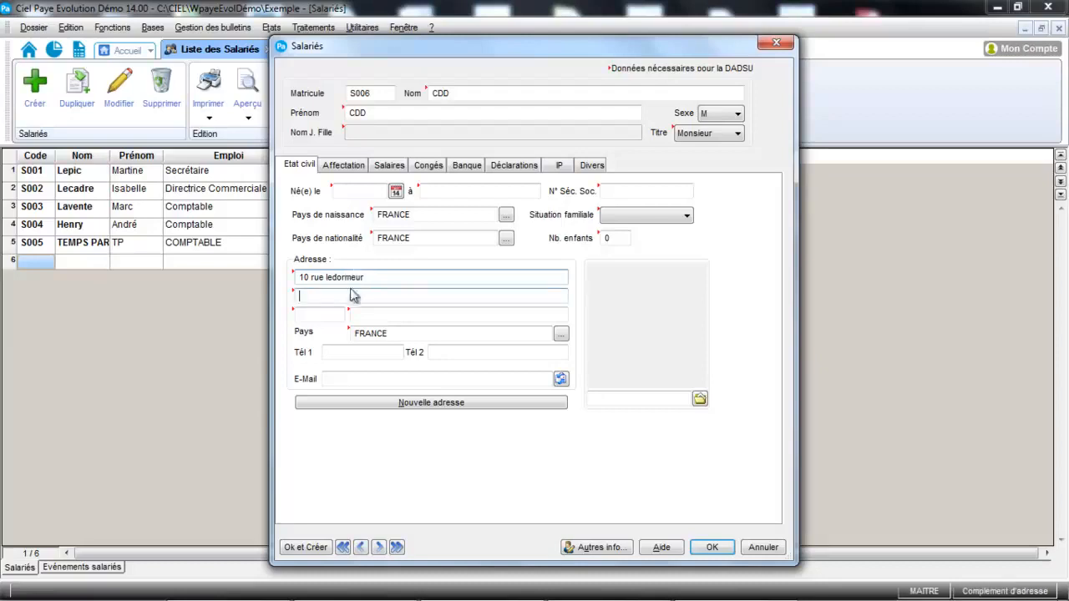
left_click(329, 312)
type("44000")
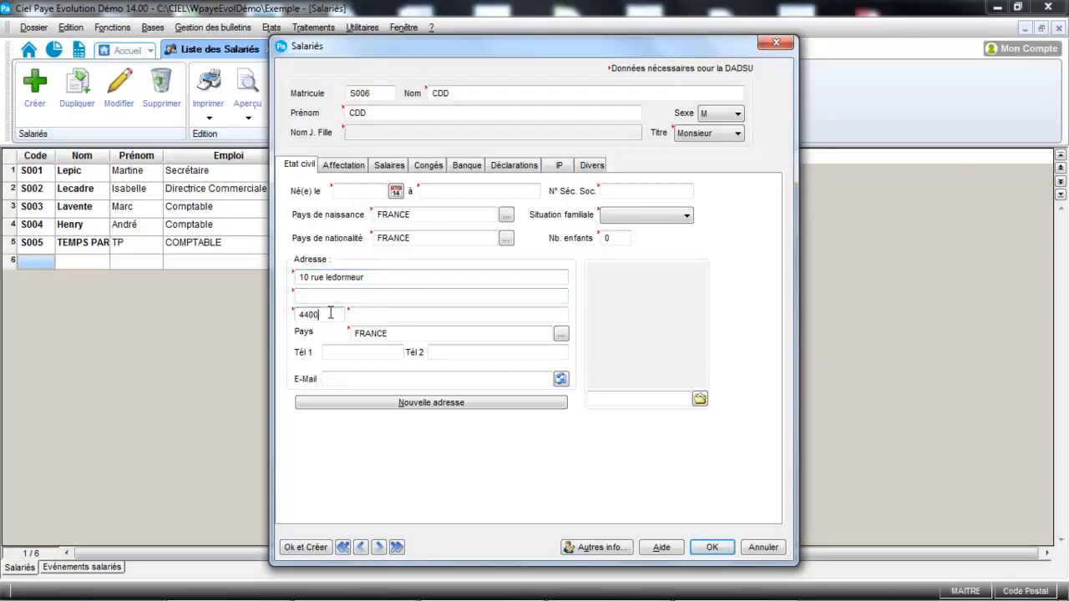
left_click(423, 314)
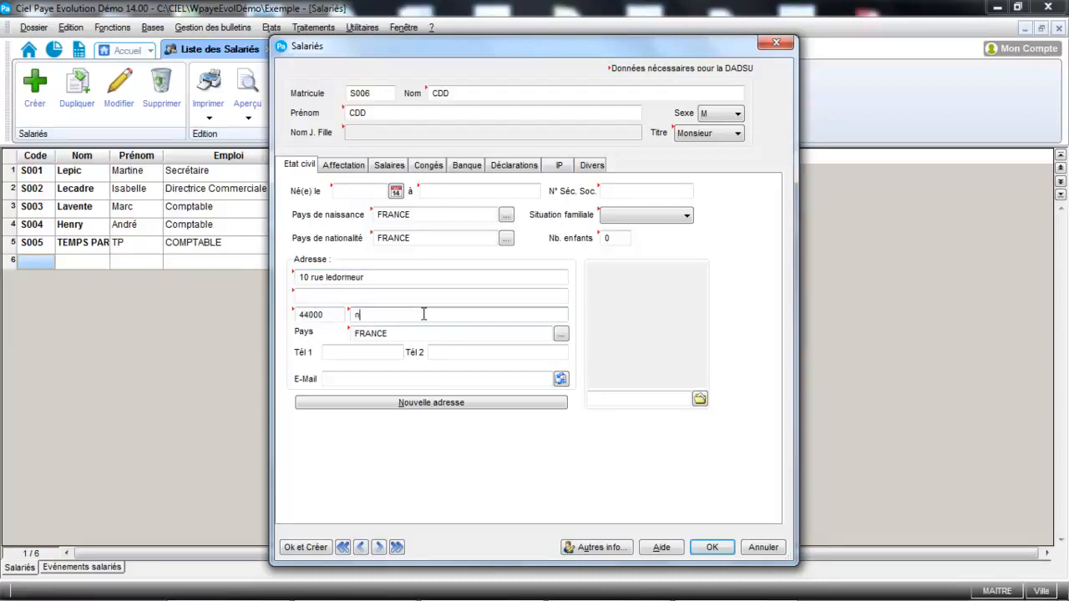
type("nantes")
key("Tab")
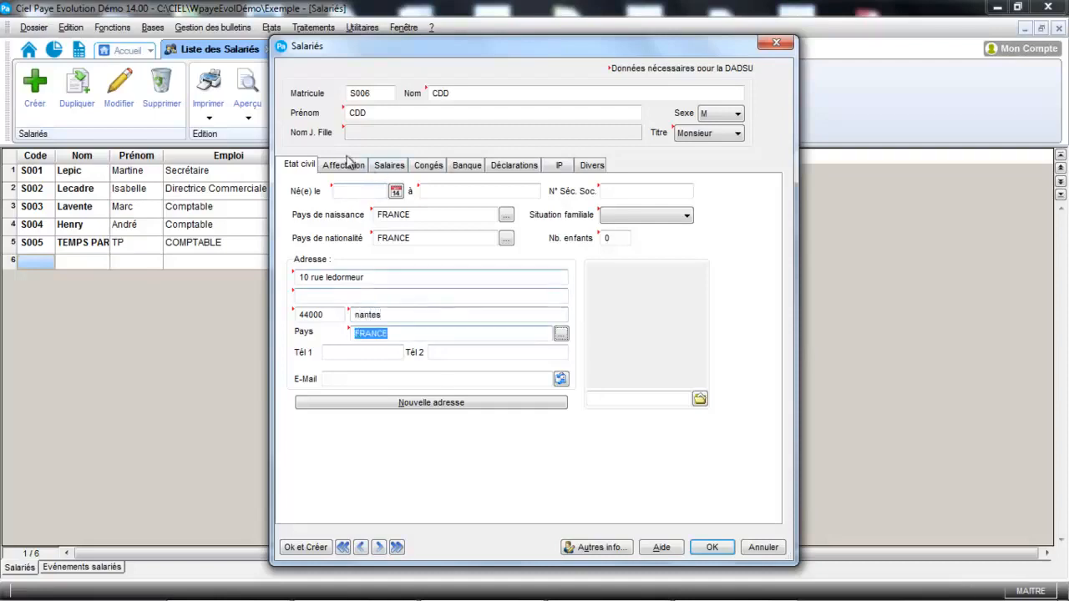
Assign the job Secrétaire to the employee in the assignment details
left_click(346, 167)
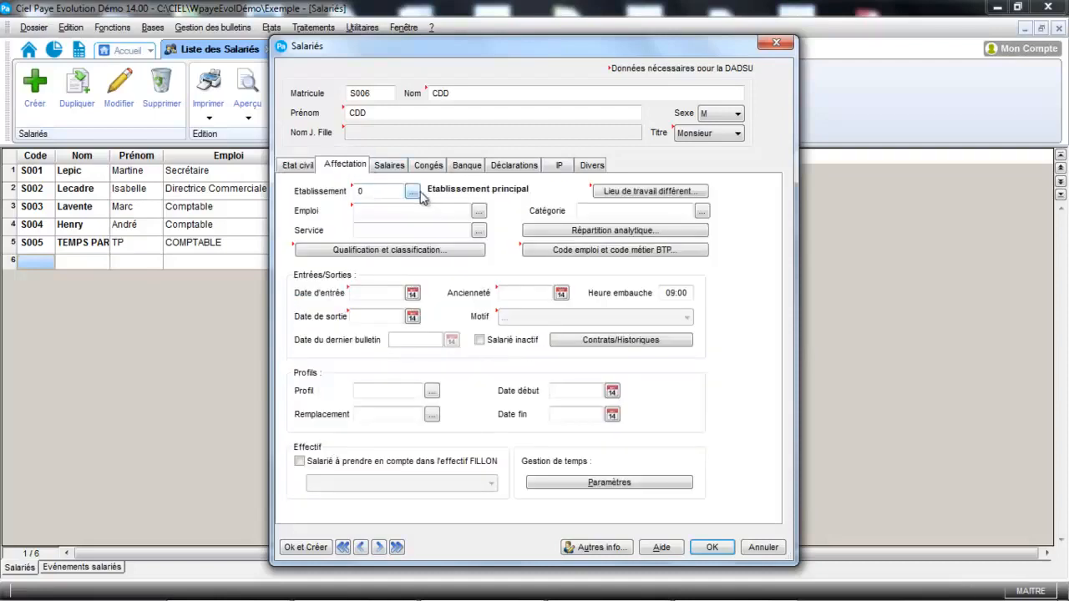
left_click(479, 213)
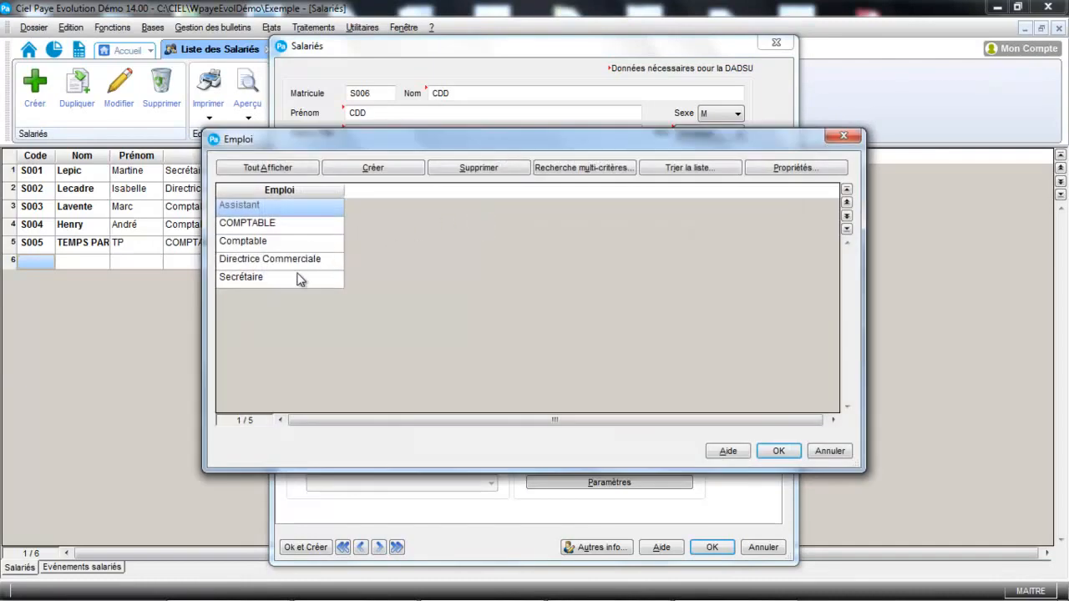
double_click(299, 278)
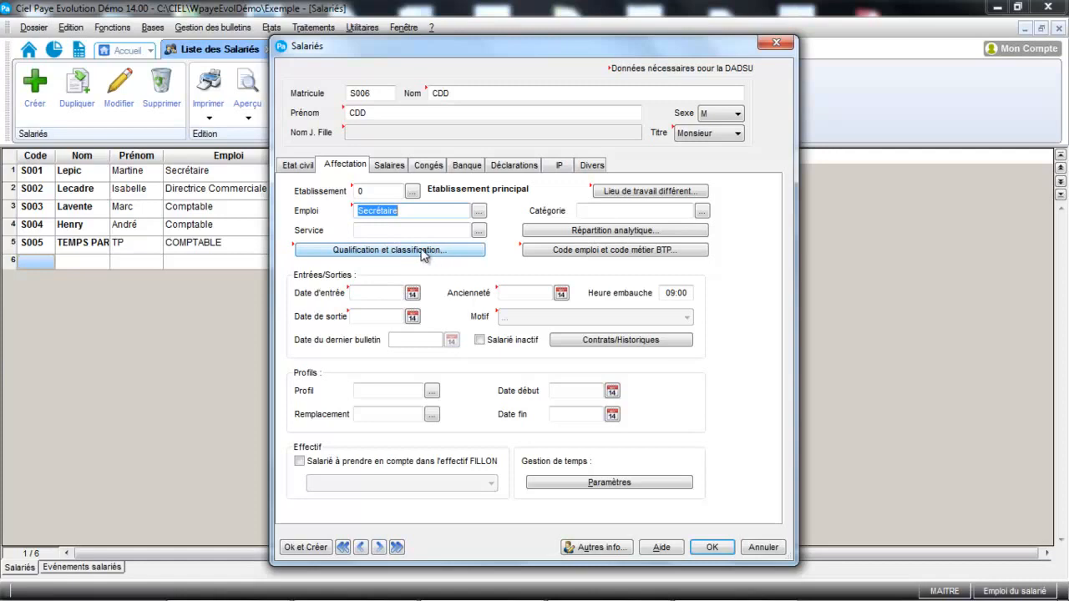
View the employee's qualification and classification form and the job and BTP trade code form without entering anything
left_click(423, 252)
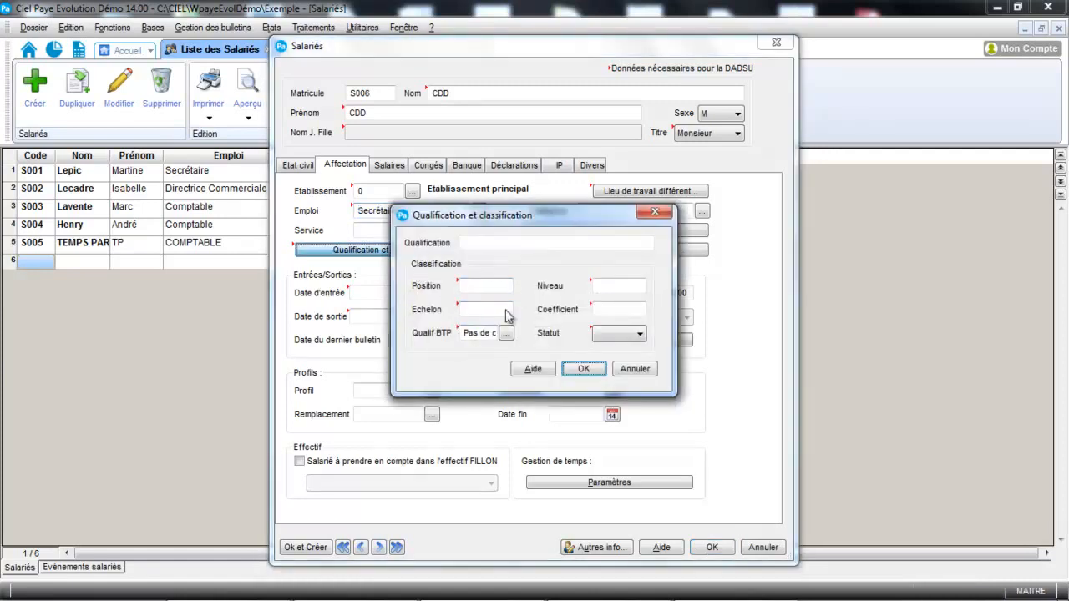
left_click(636, 369)
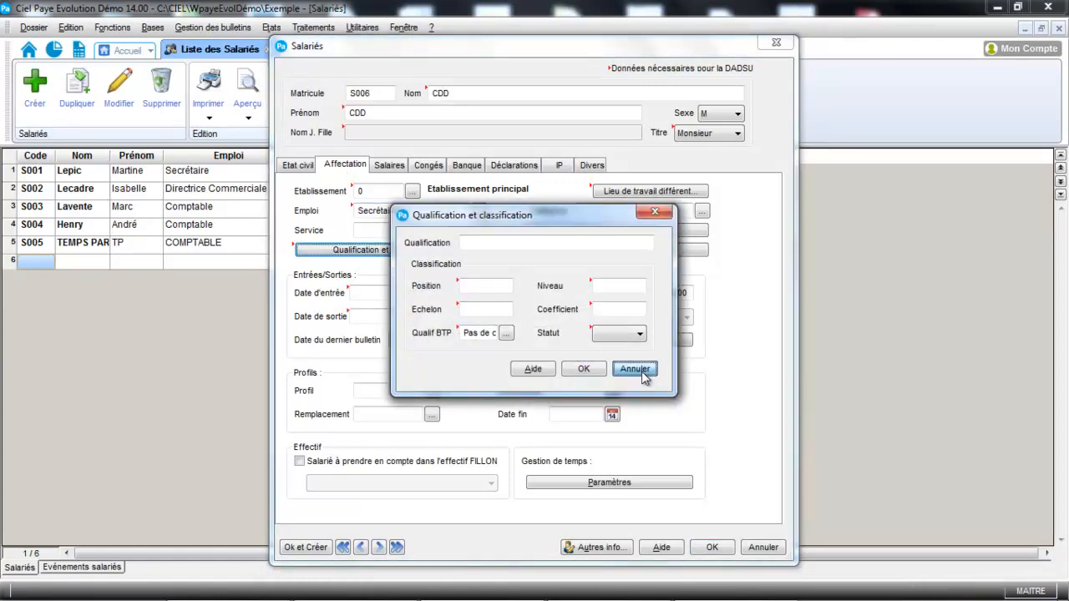
left_click(624, 256)
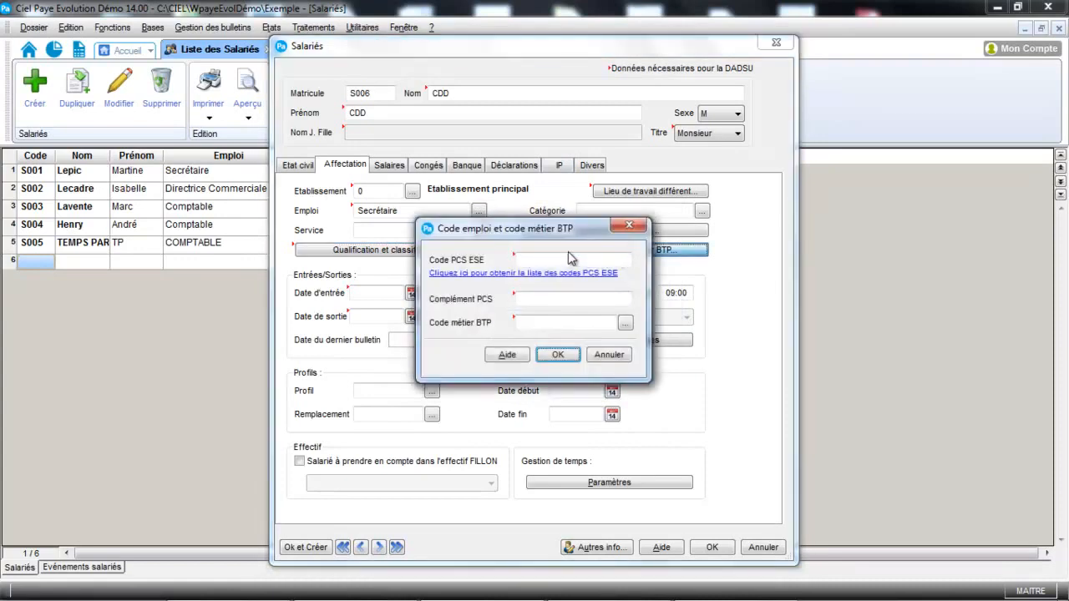
left_click(609, 355)
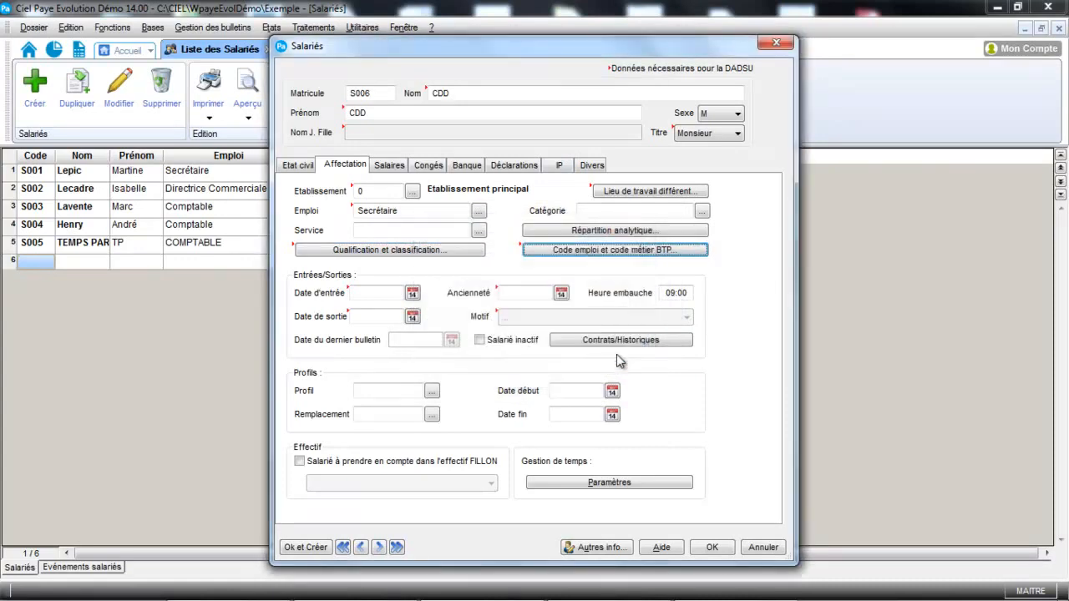
Set the employee's entry date to 01/07/2014
left_click(386, 292)
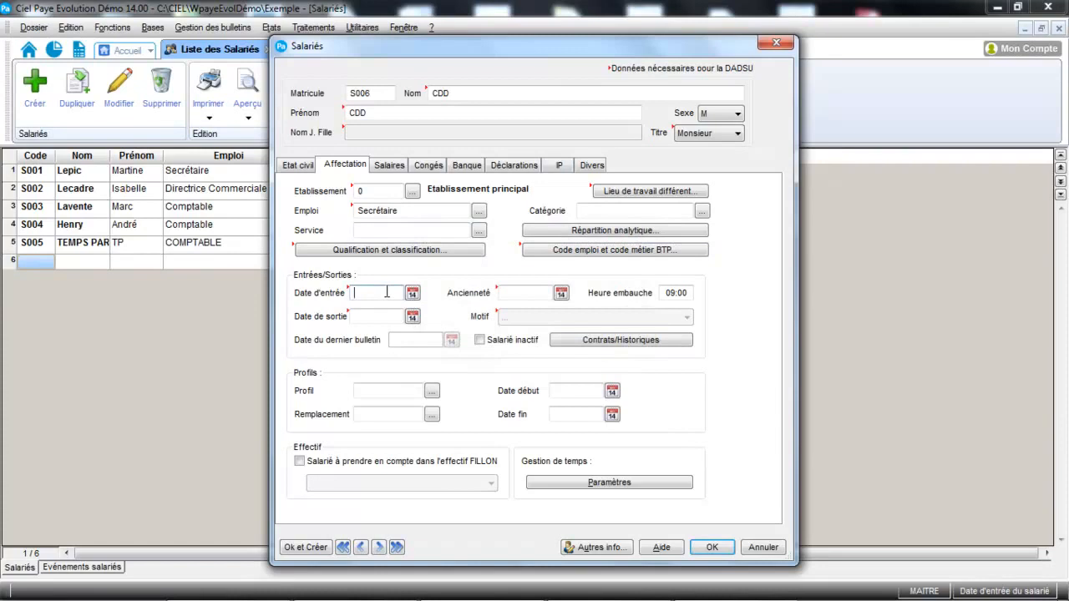
type("01")
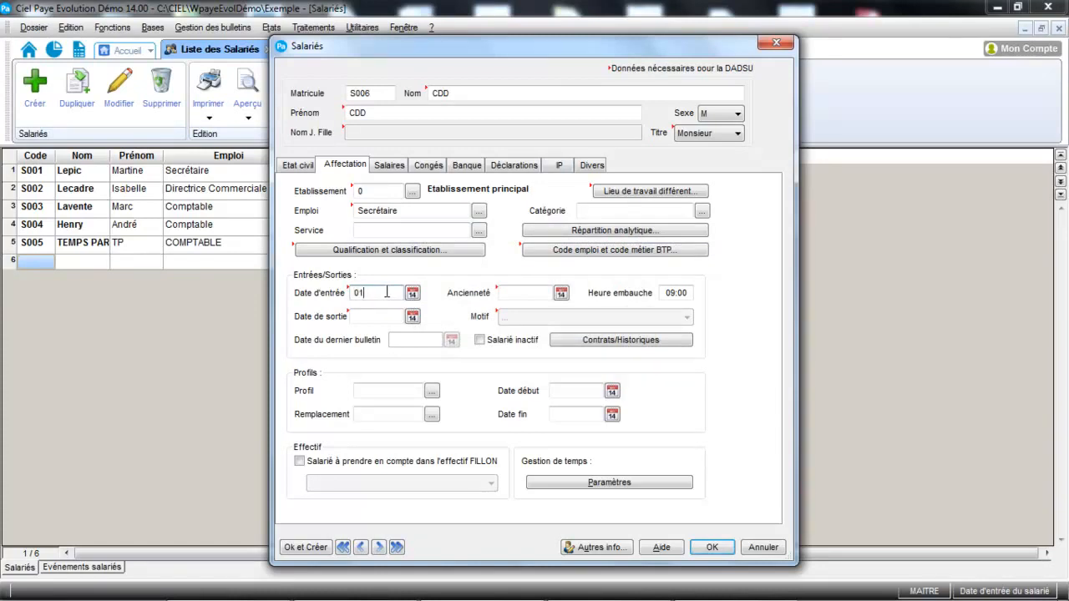
type("/")
type("01")
key("BackSpace")
key("BackSpace")
type("07/2014")
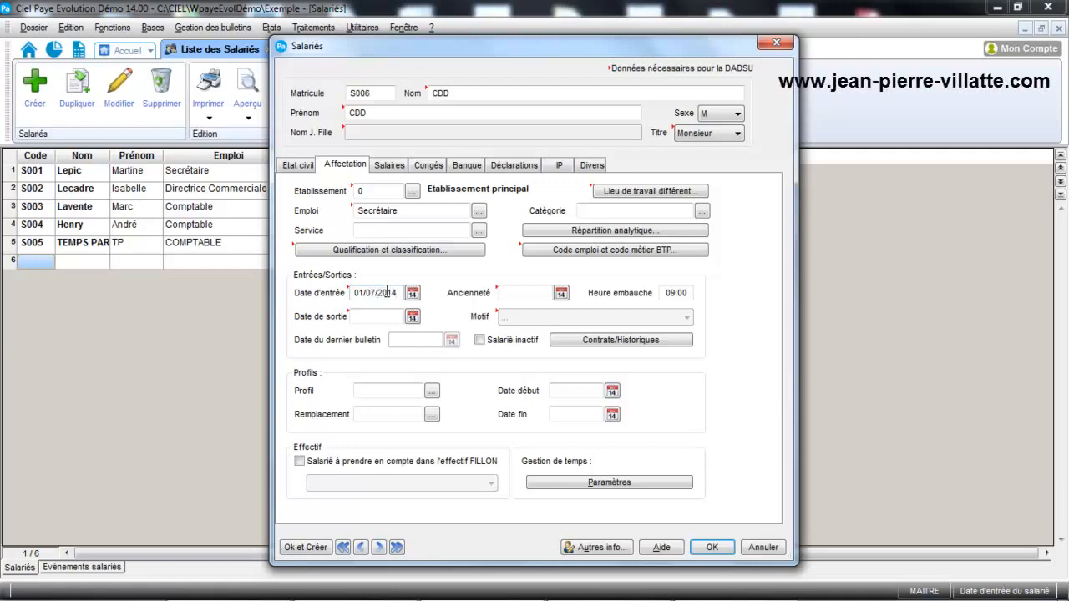
key("Tab")
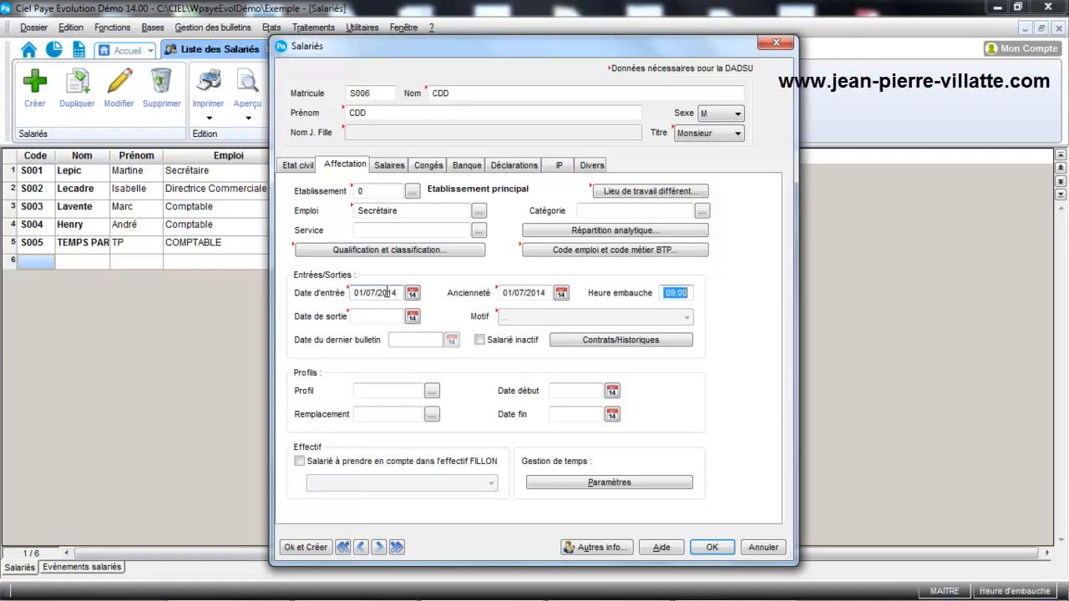
Look through the available payroll profiles for the employee without selecting one
left_click(374, 317)
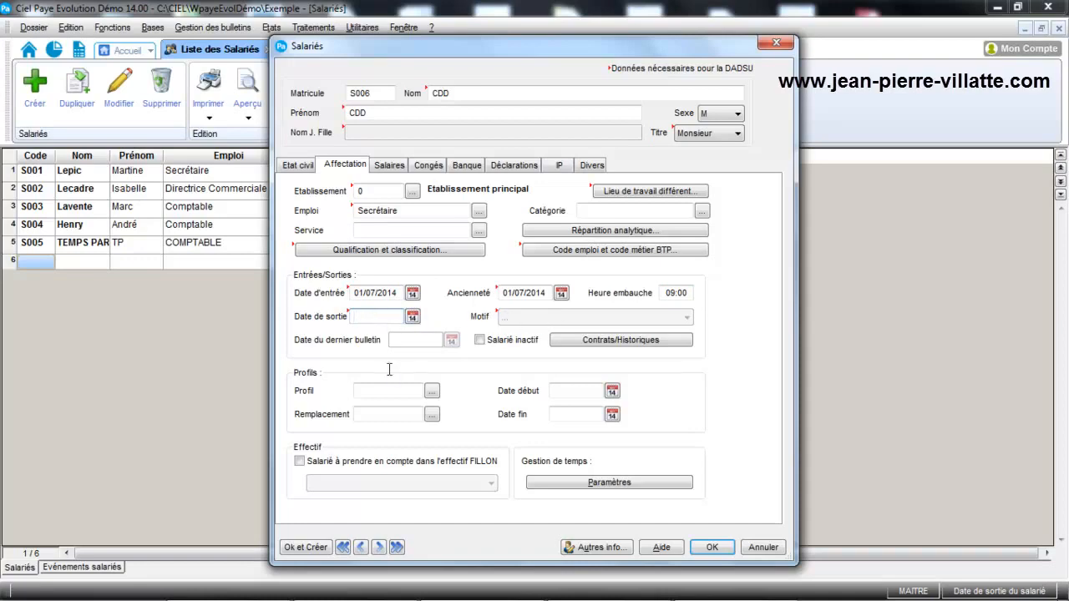
left_click(432, 390)
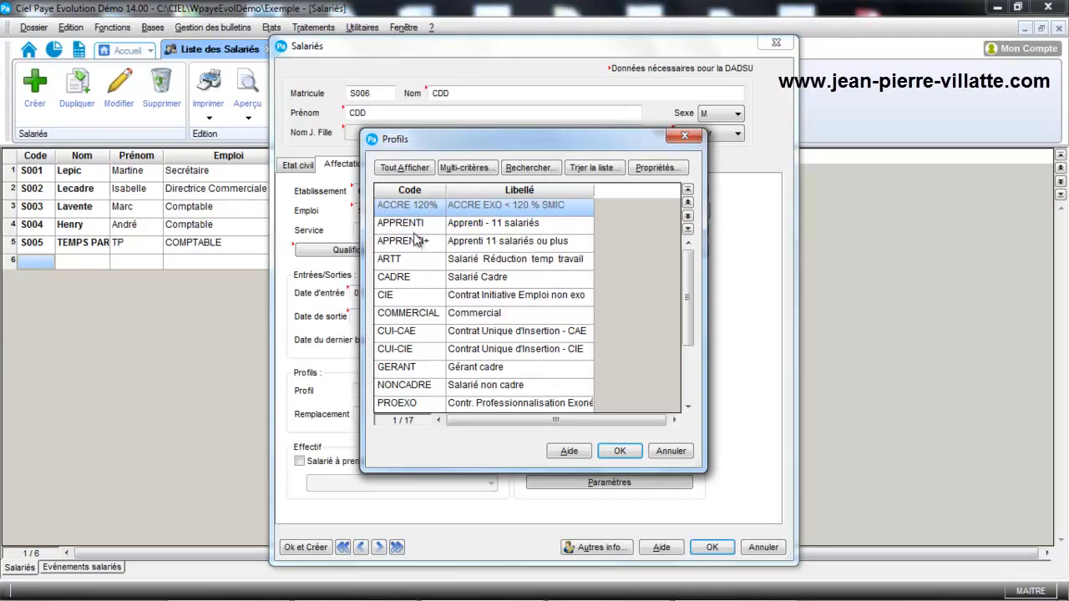
left_click(678, 454)
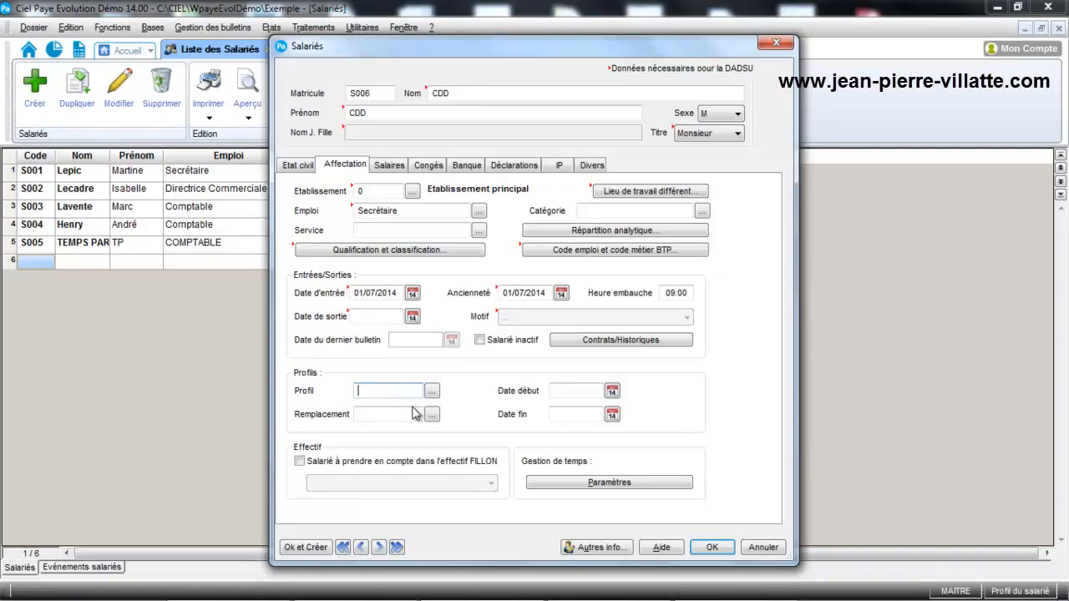
Include the employee in the FILLON headcount, using the calculation method Calcul au prorata de la durée du travail
left_click(302, 464)
left_click(366, 482)
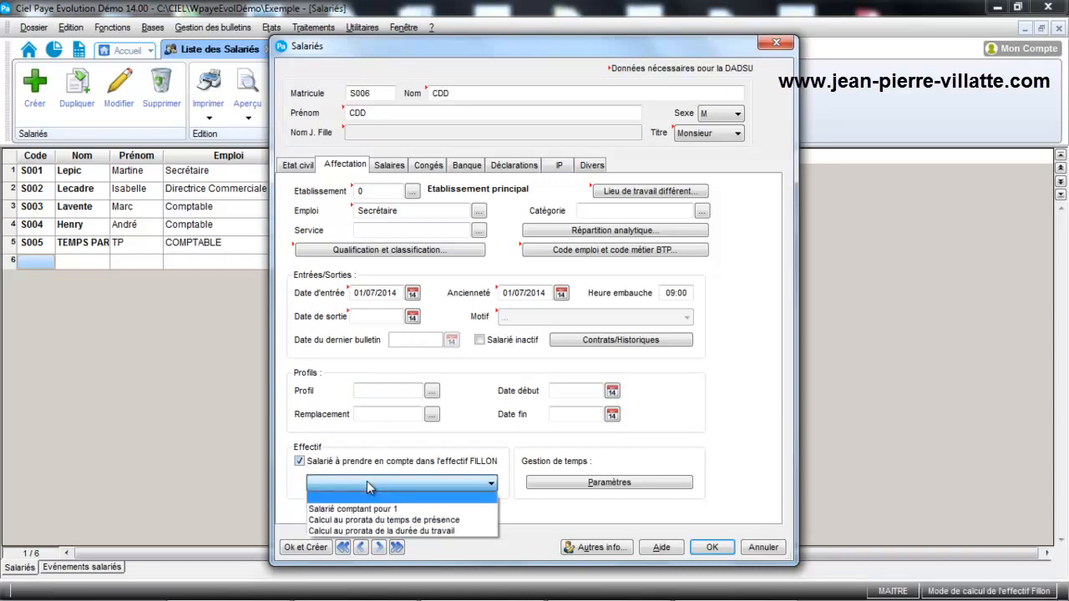
left_click(377, 531)
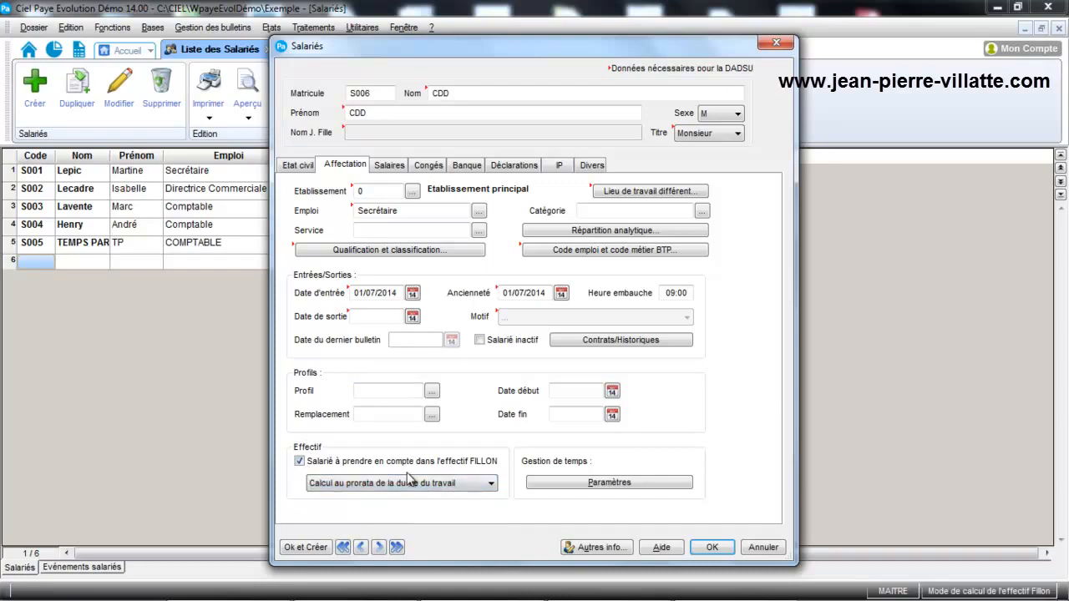
Assign the collective agreement 3018, Bureaux d'études techniques, in the employee's salary details
left_click(390, 165)
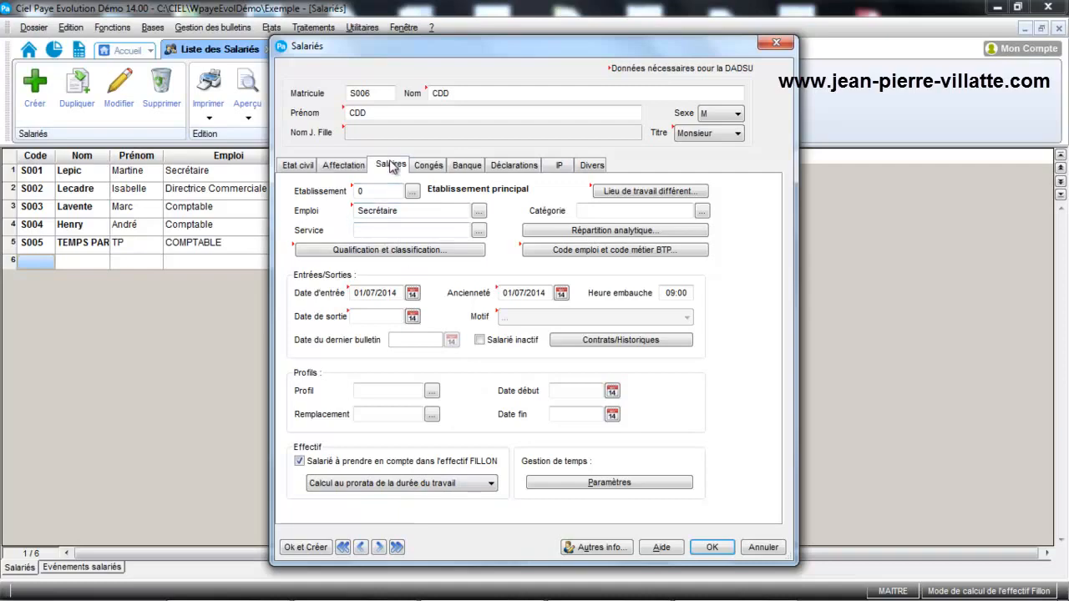
left_click(446, 195)
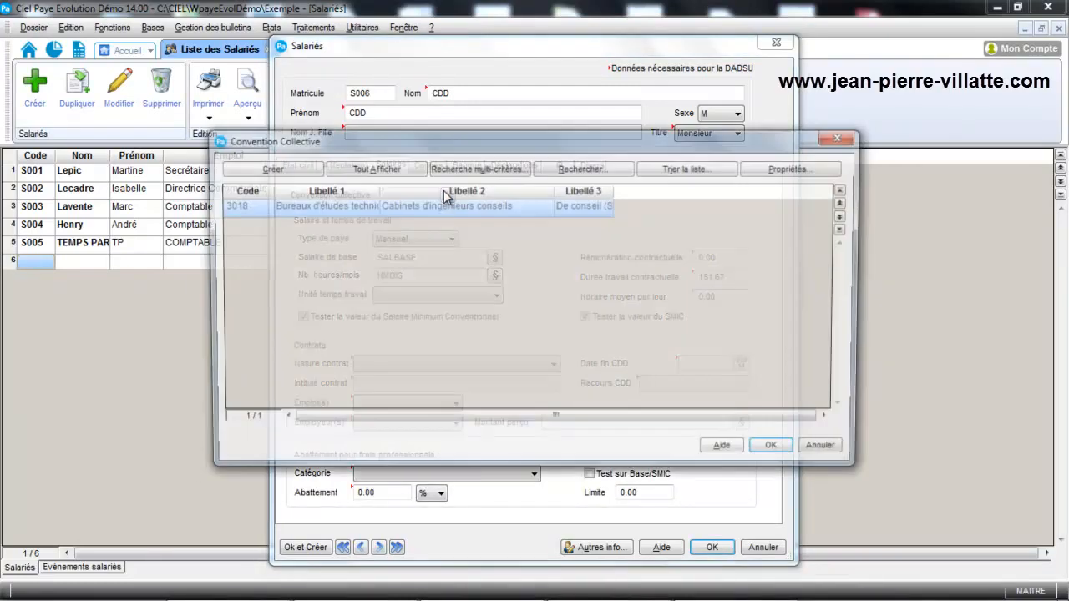
double_click(403, 207)
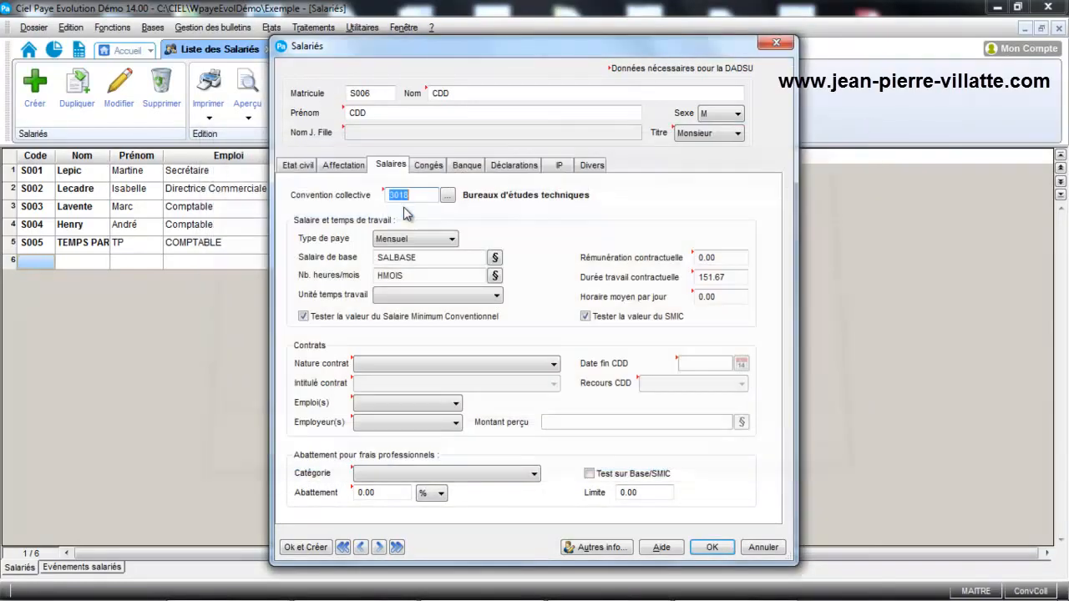
Set the contractual pay to 1800 and the average daily hours to 7, and disable the conventional minimum salary check
left_click(725, 258)
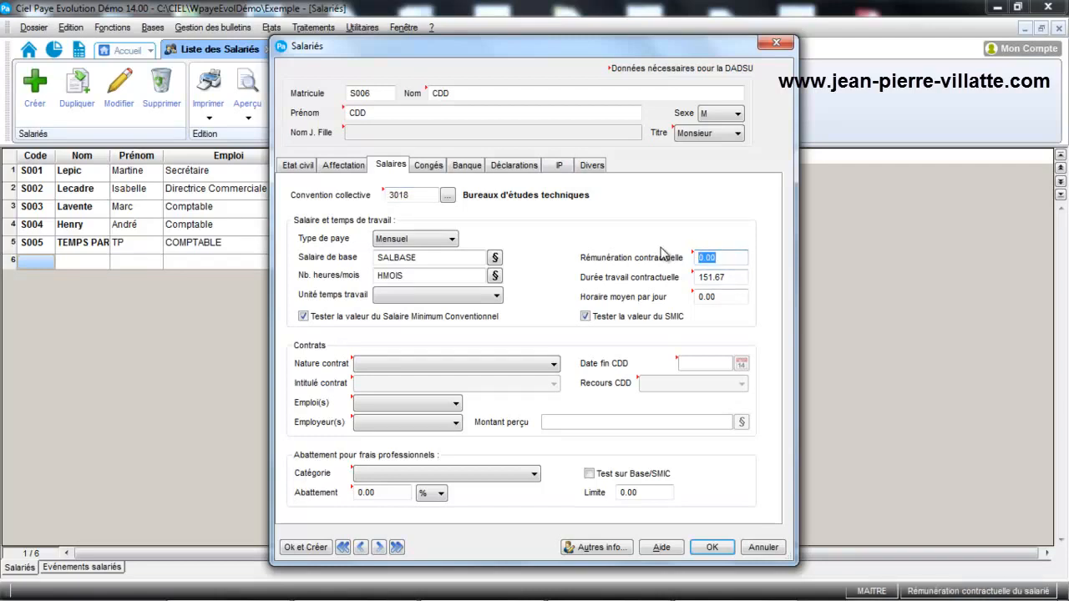
type("1800")
left_click(712, 296)
type("7")
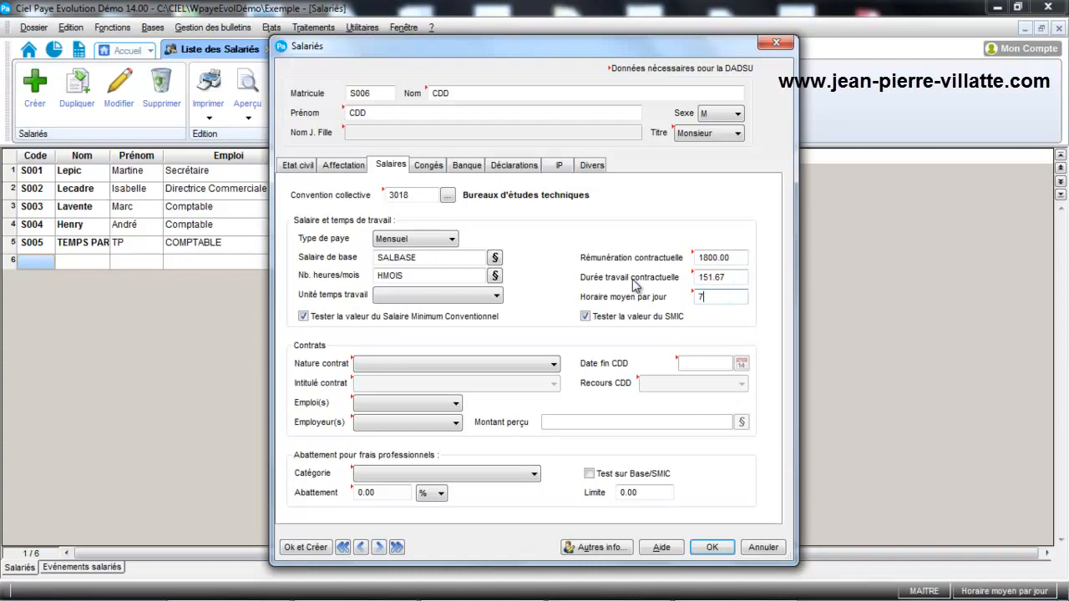
left_click(418, 326)
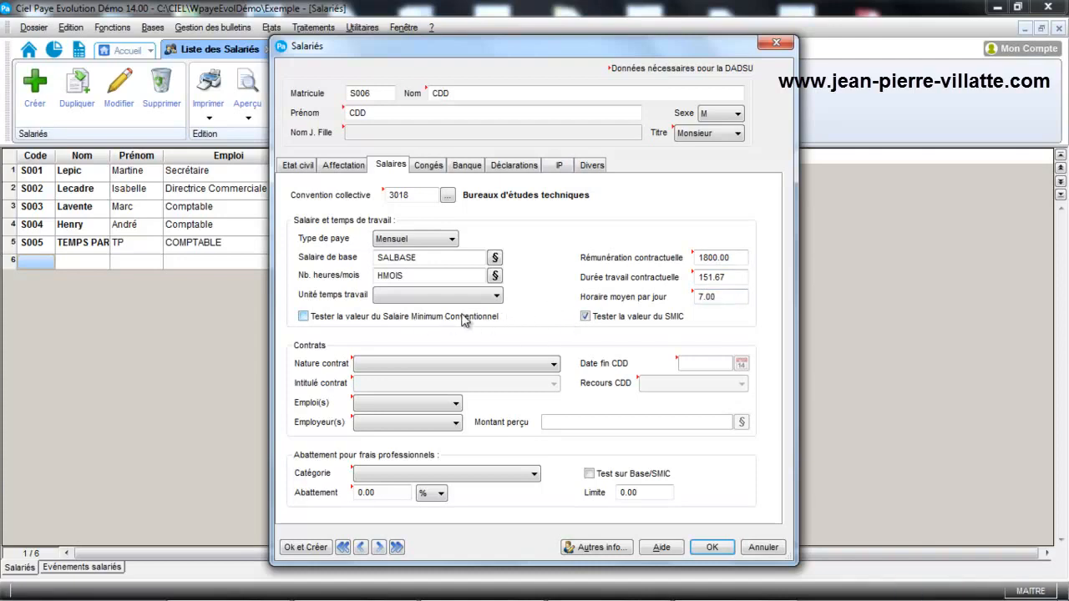
Set the contract nature to Contrat à durée déterminée with the end date 30/09/2014
left_click(448, 367)
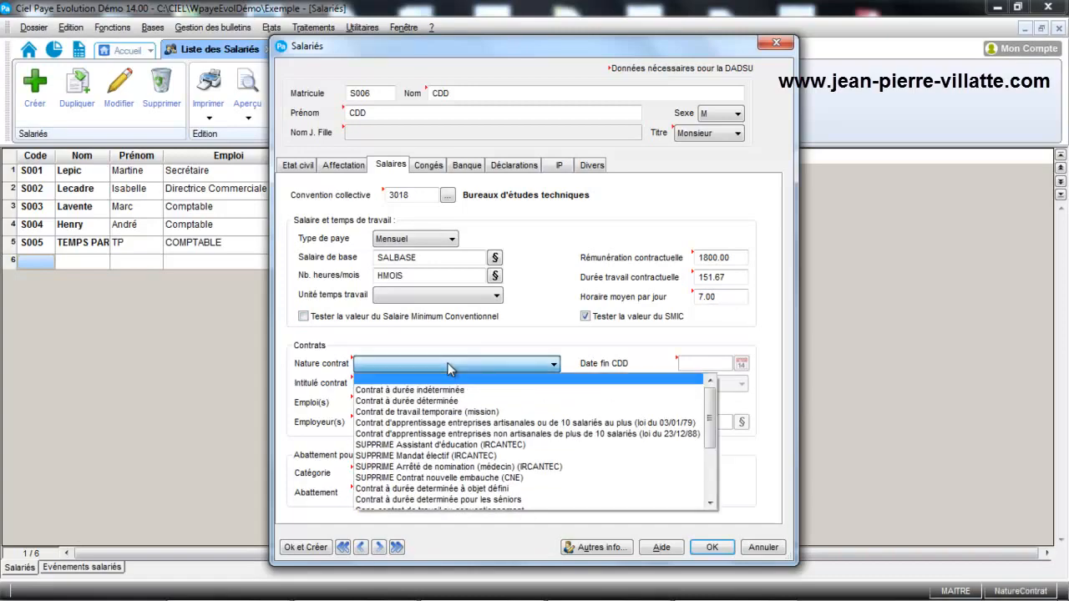
left_click(443, 402)
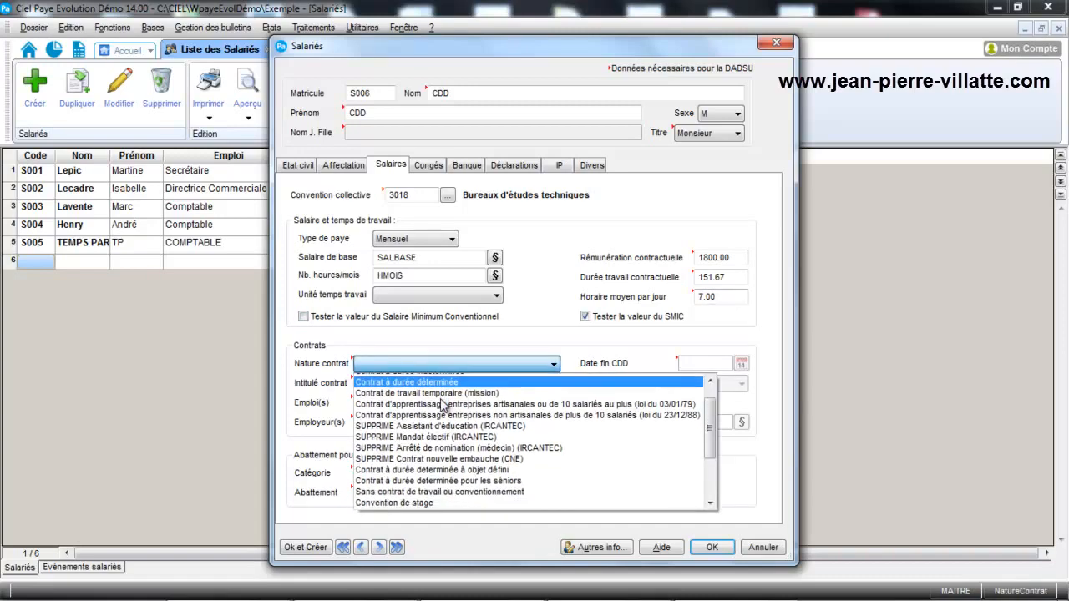
left_click(740, 363)
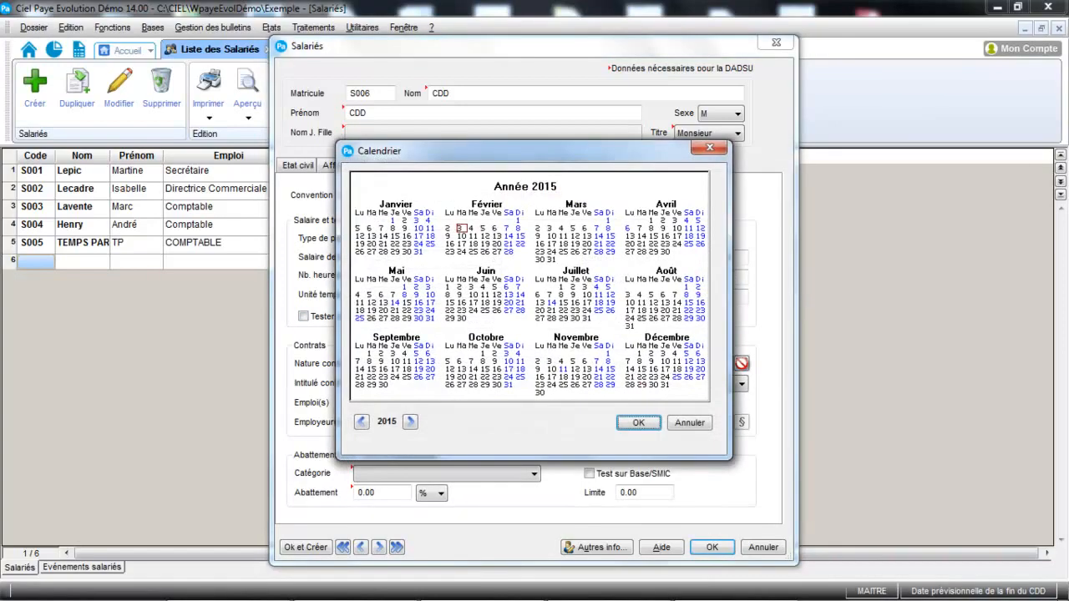
left_click(360, 422)
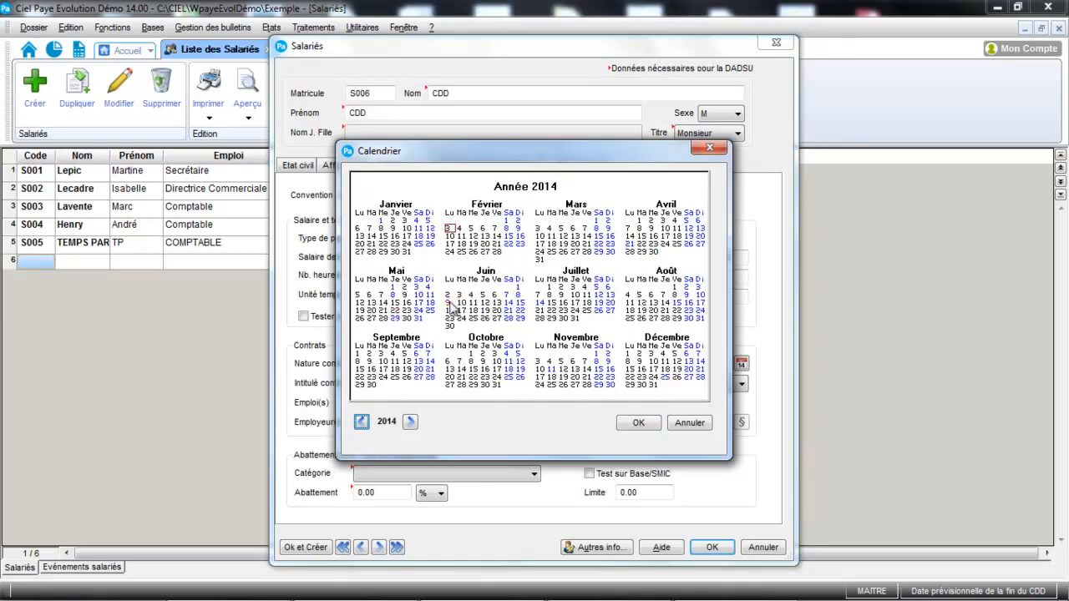
left_click(371, 385)
left_click(638, 424)
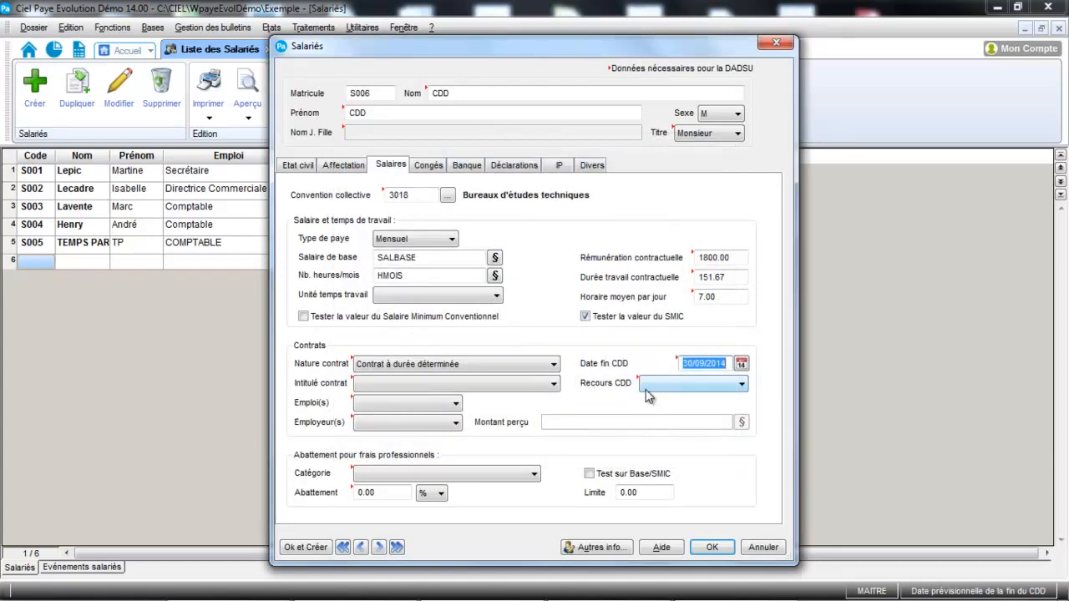
Set the contract title to Autres Contrats and the reason for the fixed-term contract to Accroissement temporaire d'activité
left_click(552, 384)
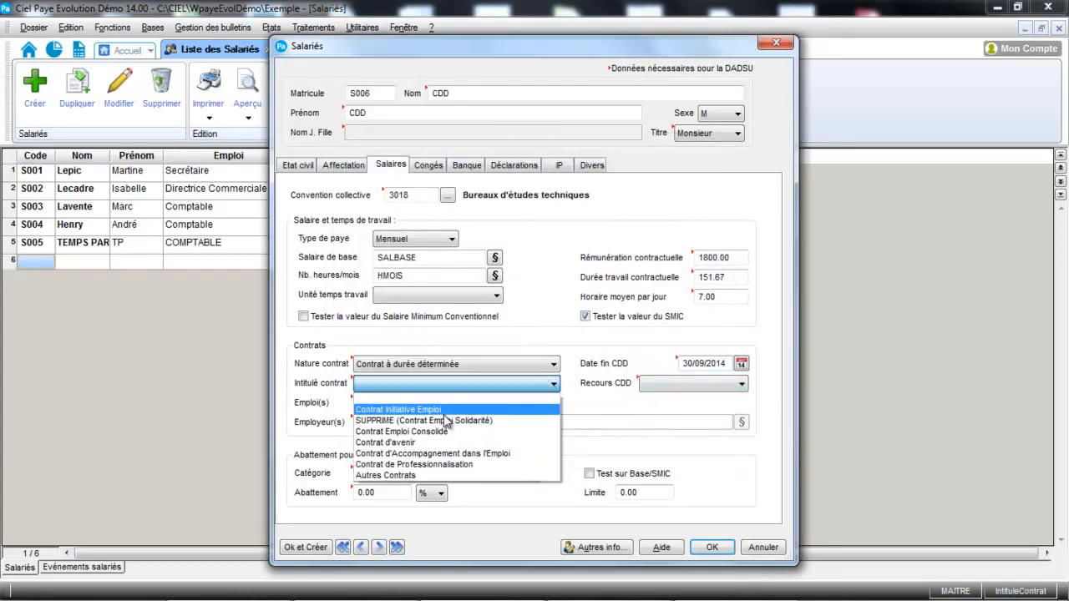
left_click(423, 475)
left_click(664, 384)
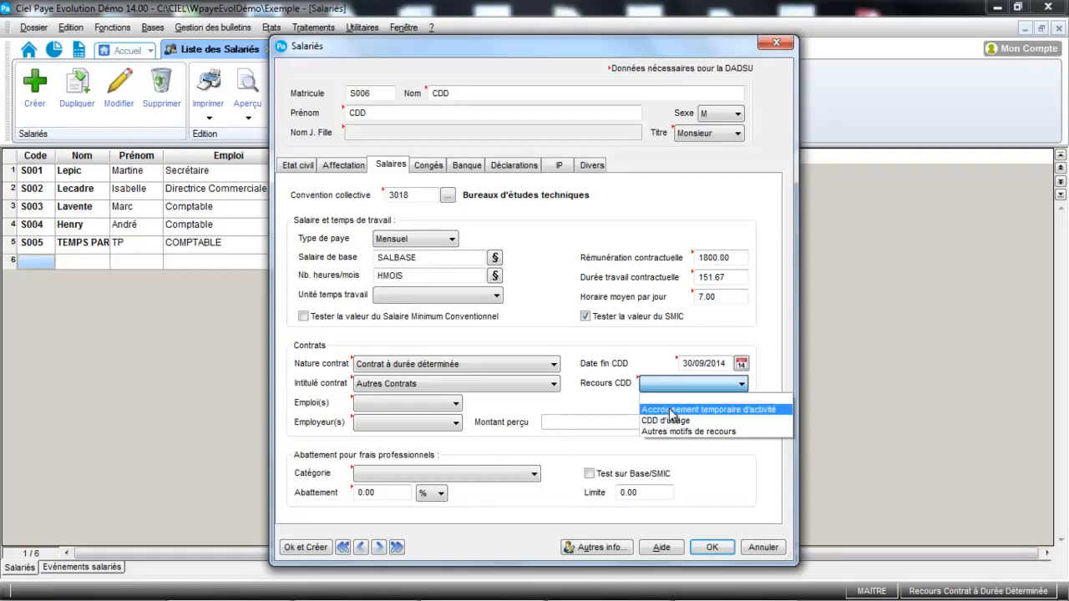
left_click(671, 410)
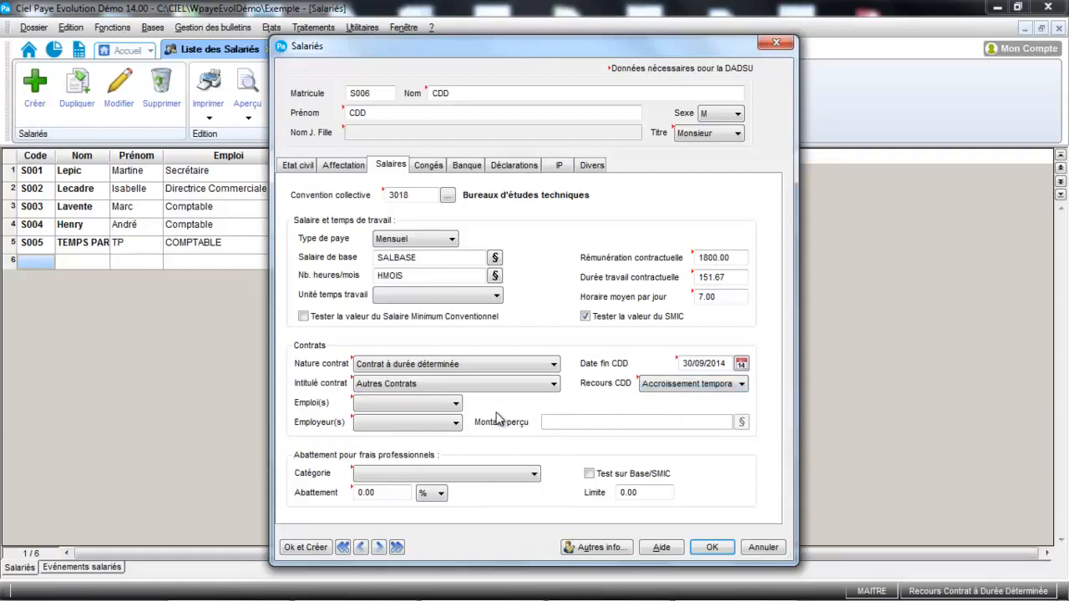
Declare the employee as Emploi unique and Employeur unique in the contract details
left_click(437, 411)
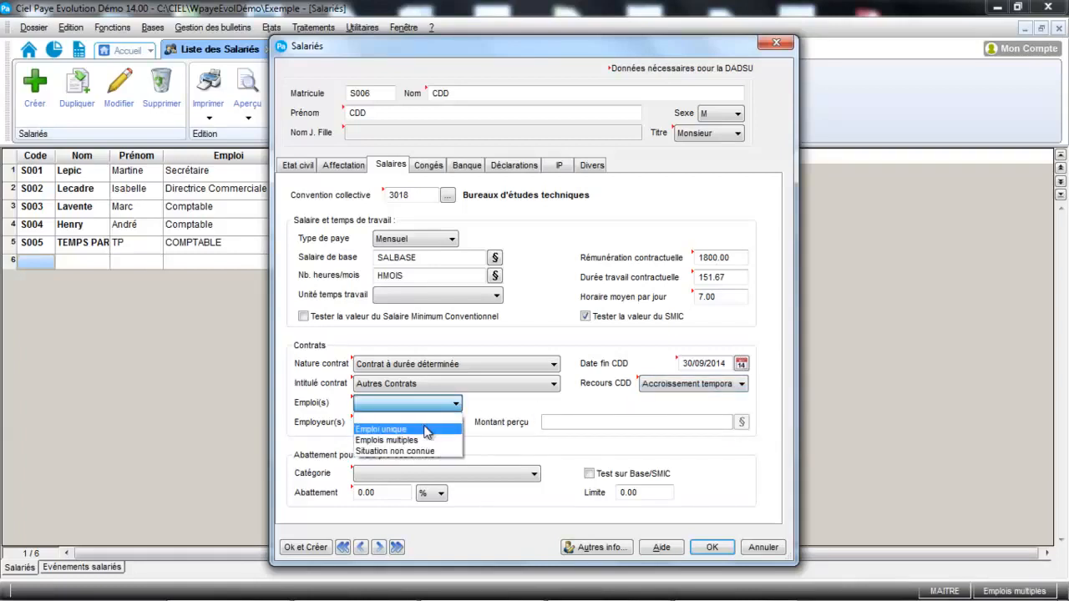
left_click(425, 430)
left_click(426, 430)
left_click(418, 439)
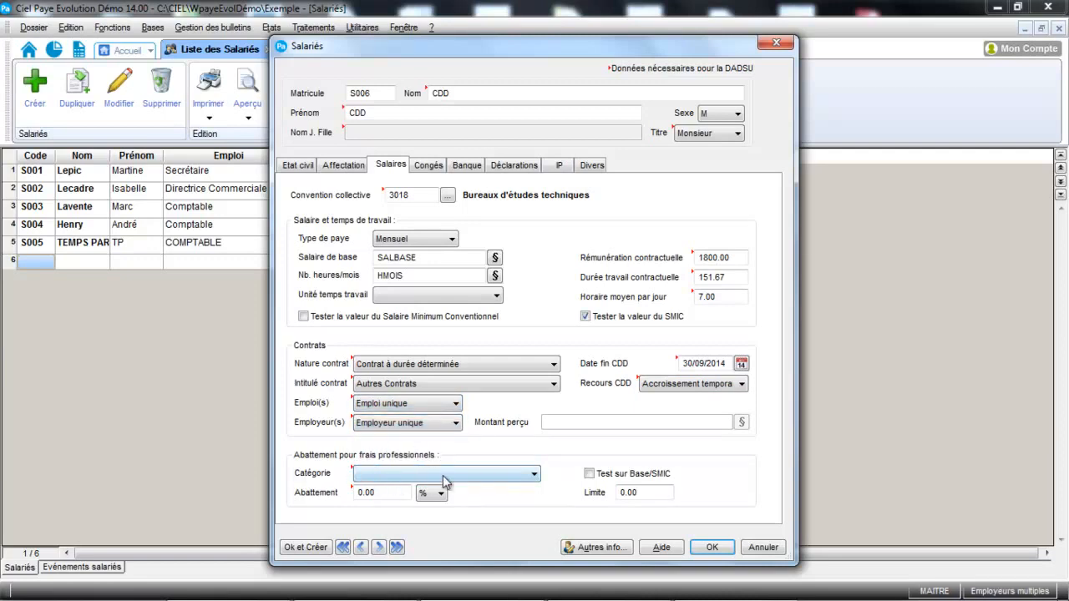
Review the paid leave settings and set the employee's payment method to Chèque in the bank details
left_click(429, 166)
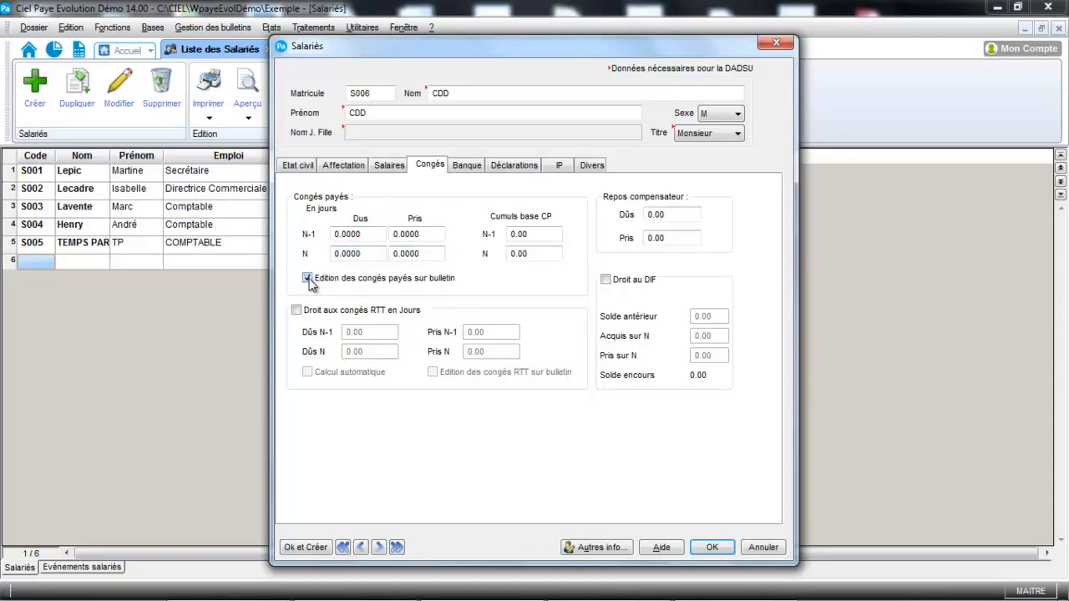
left_click(469, 166)
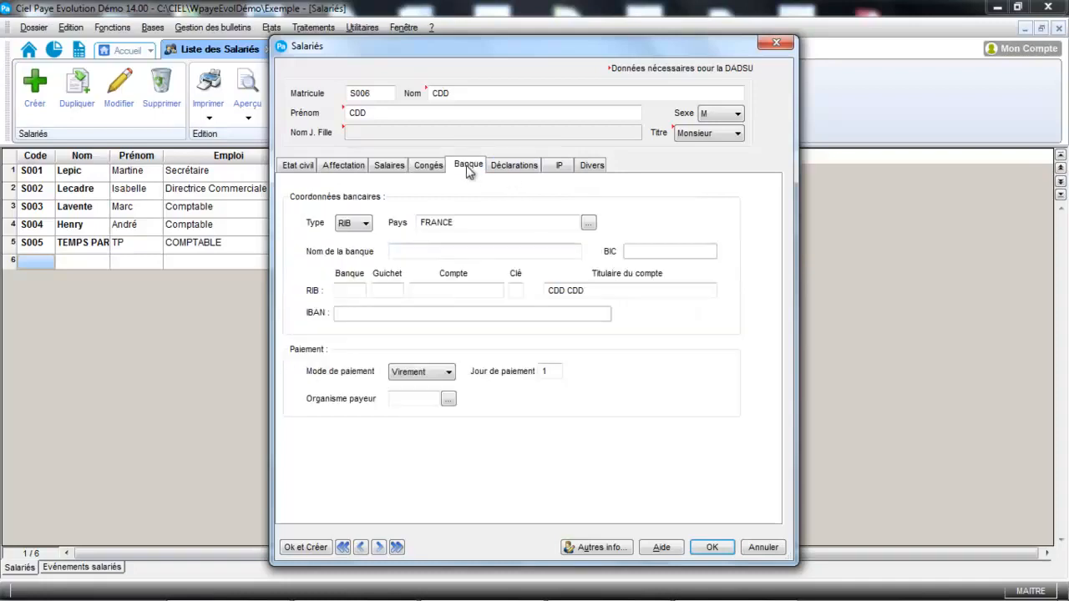
left_click(431, 372)
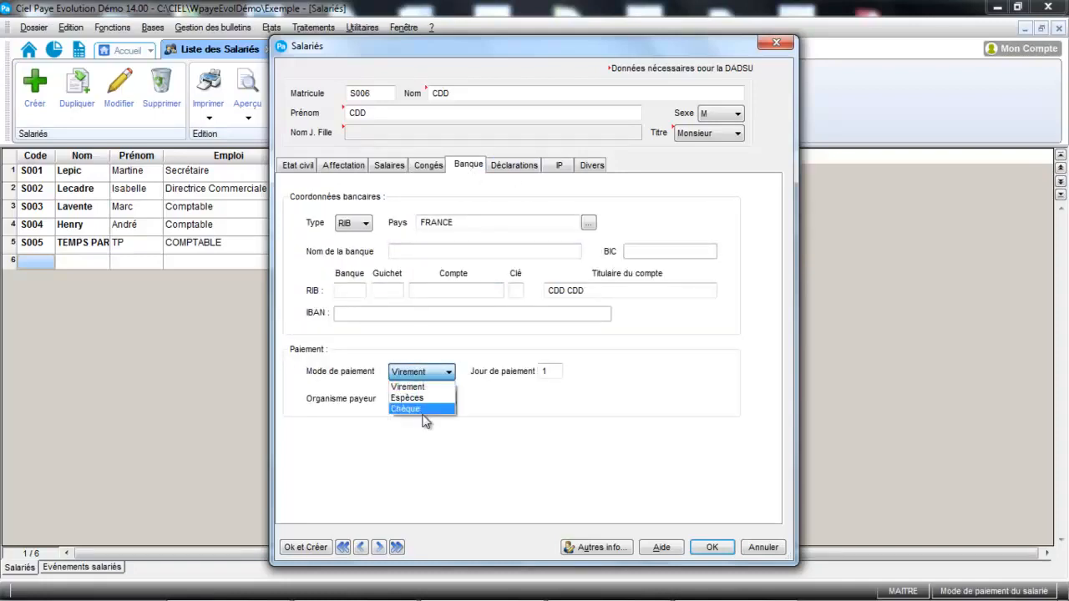
left_click(435, 408)
Set the activity type in the employee's declaration details to Salarié non concerné
left_click(524, 167)
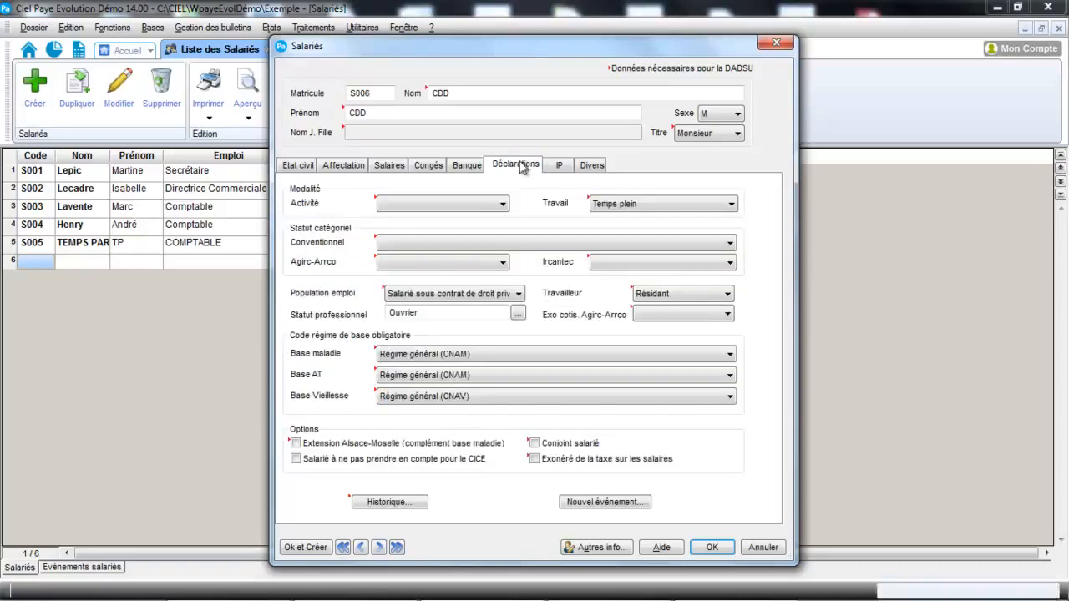
left_click(446, 205)
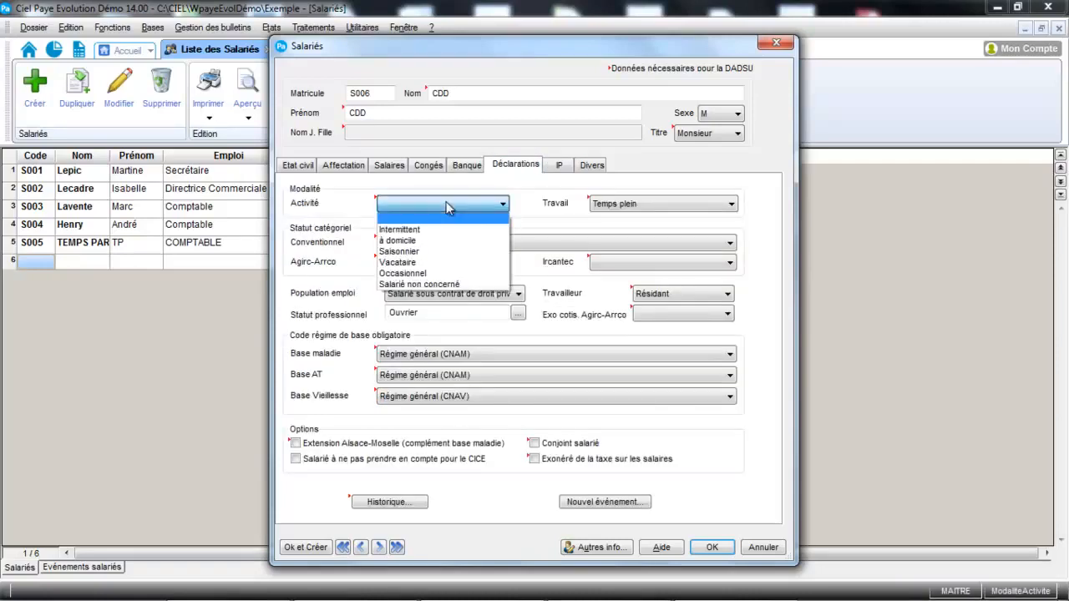
left_click(440, 285)
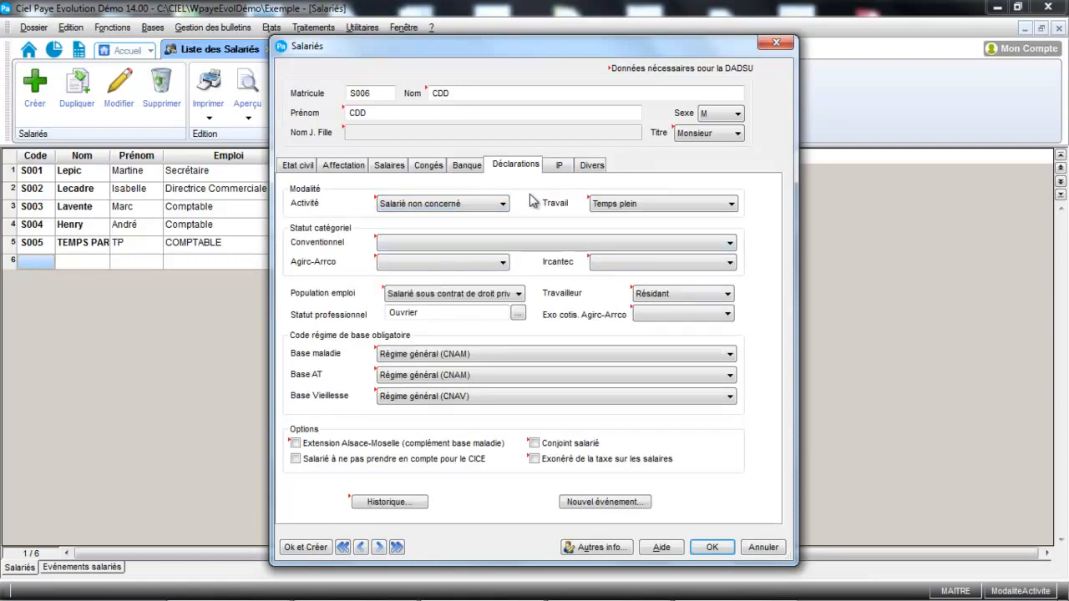
Set the conventional status to Employé administratif d'entreprise, de commerce, agent de service and the Agirc-Arrco status to Non cadre
left_click(440, 243)
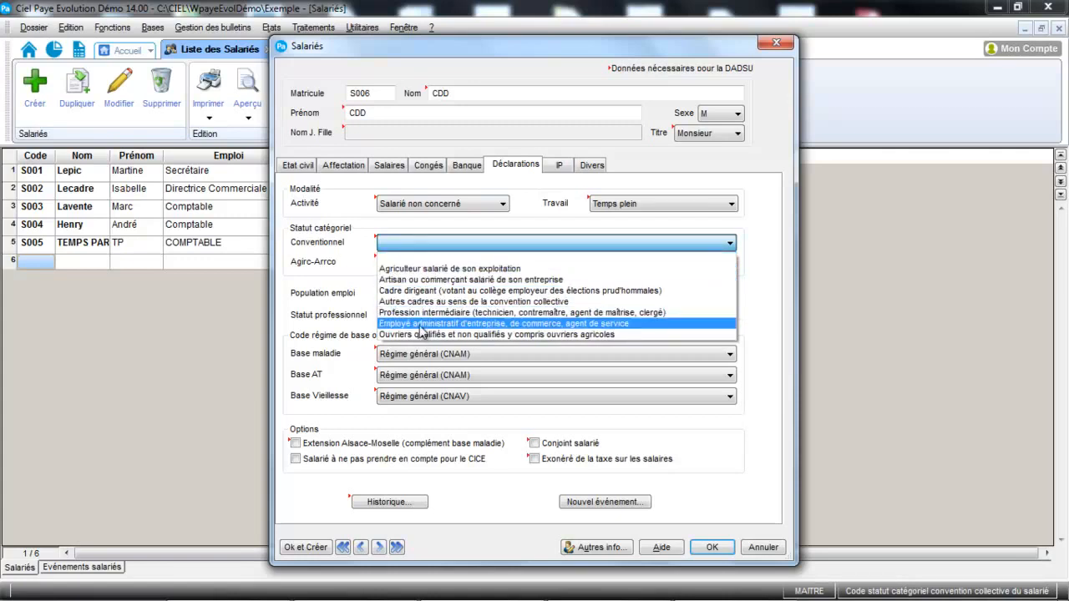
left_click(424, 333)
left_click(432, 263)
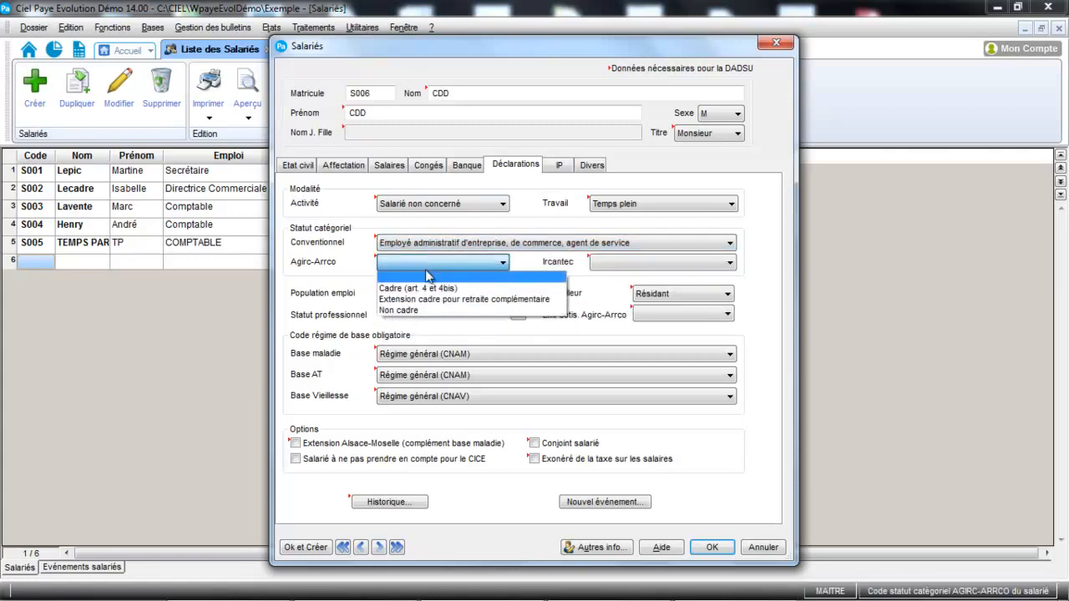
left_click(417, 310)
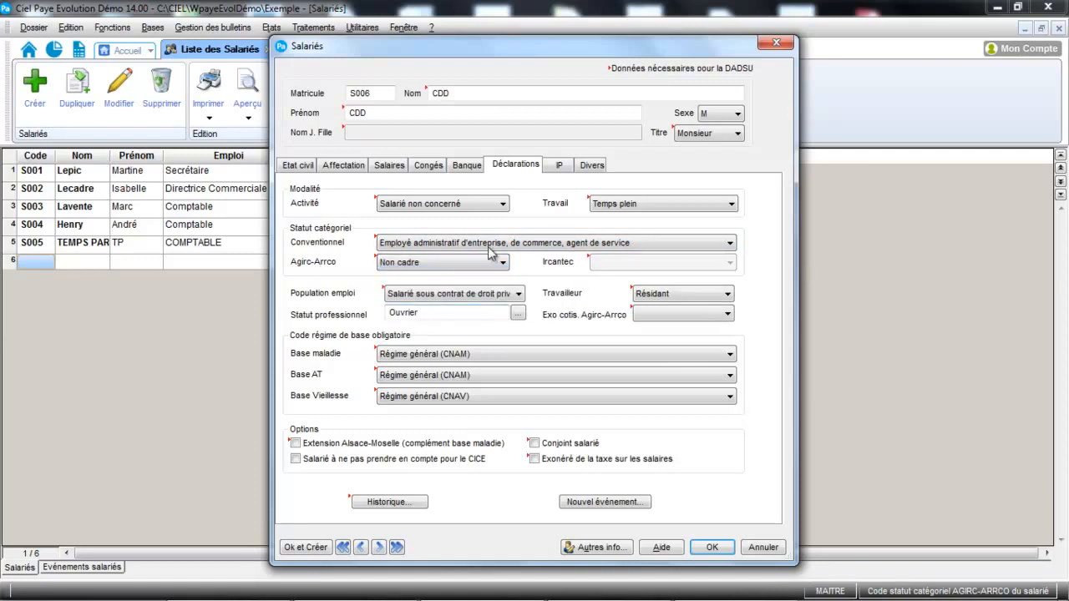
Set the professional status to Employé and the Agirc-Arrco contribution exemption to Pas d'exonération
left_click(518, 313)
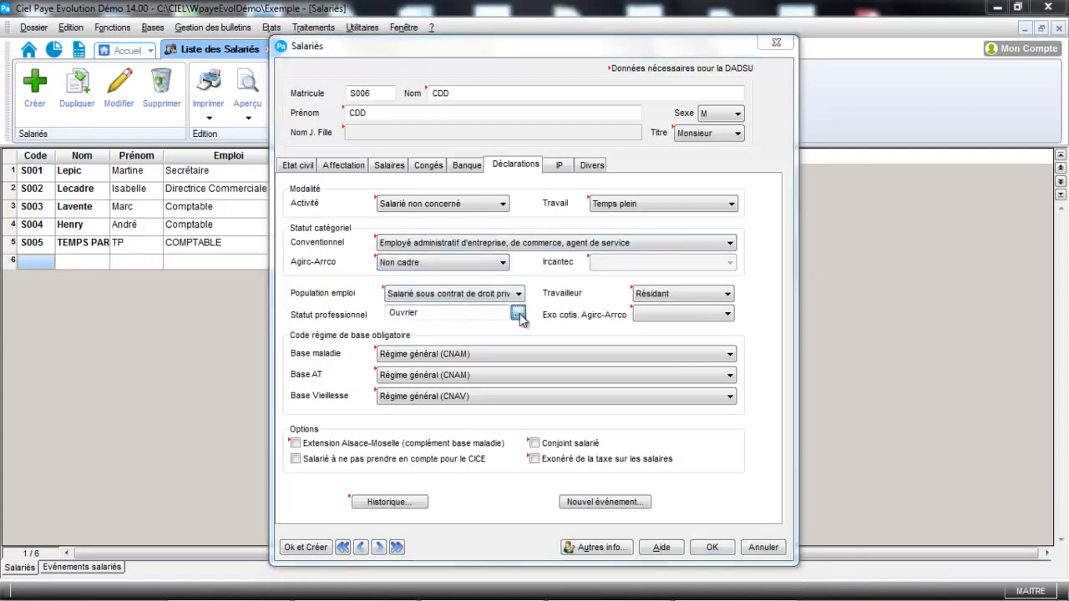
left_click(449, 233)
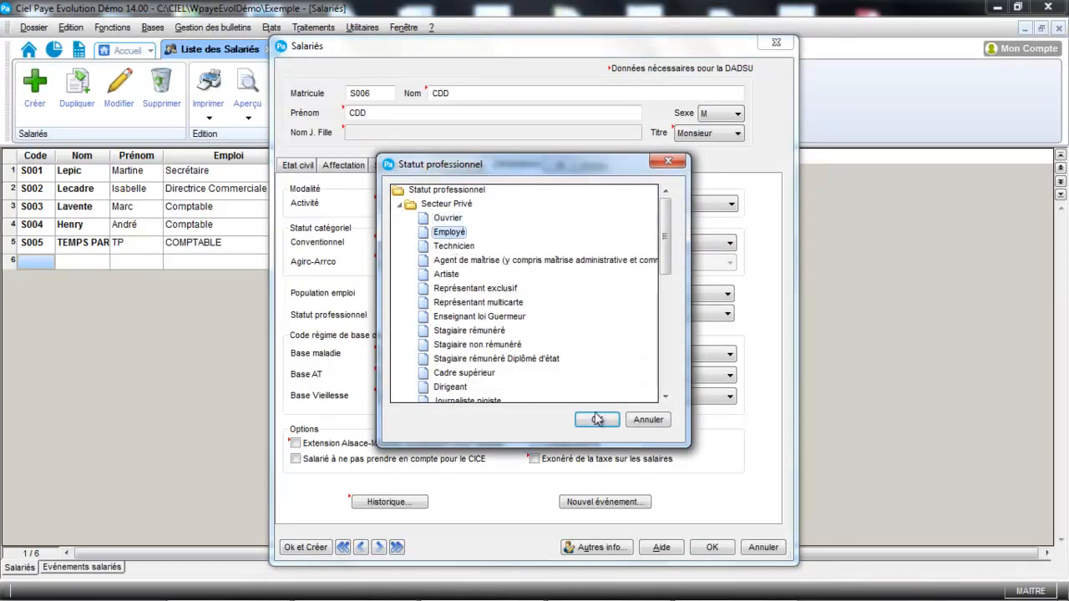
left_click(612, 417)
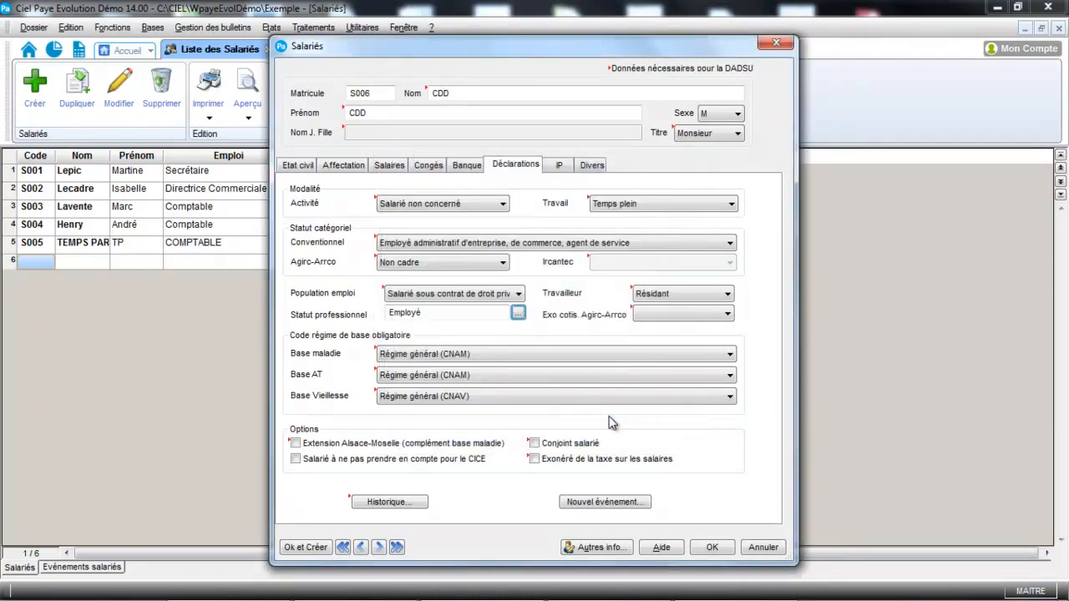
left_click(652, 316)
left_click(651, 339)
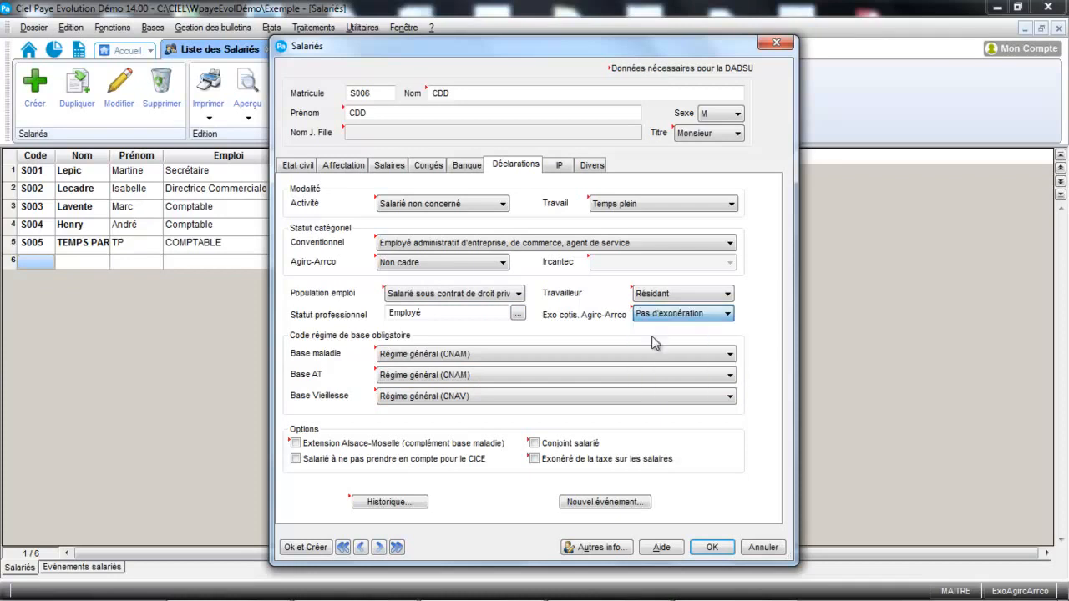
Review the IP contracts and the assignment details, and save the new employee record
left_click(561, 170)
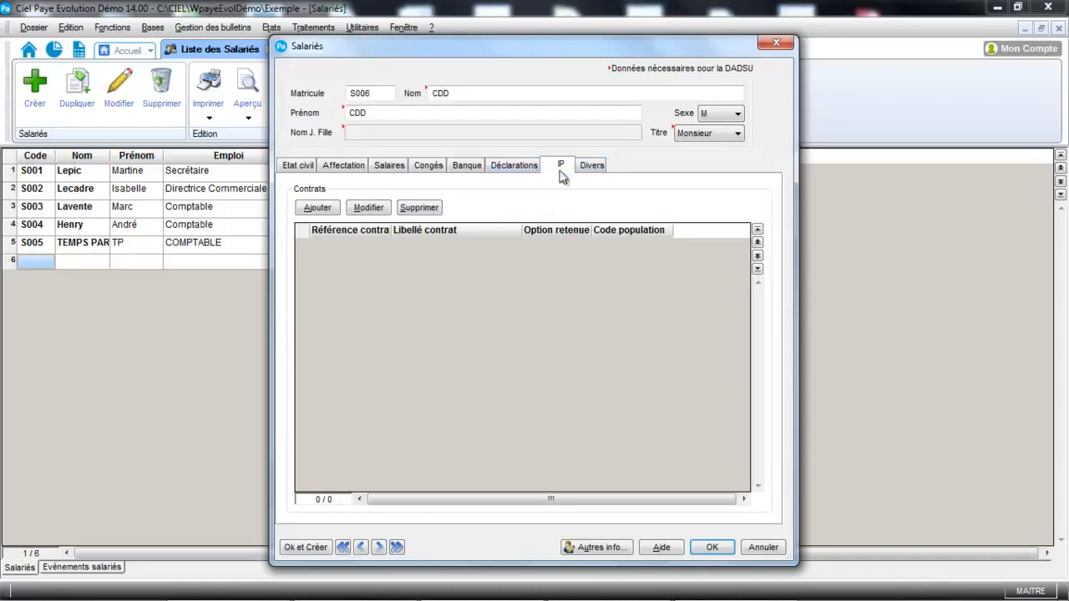
left_click(342, 167)
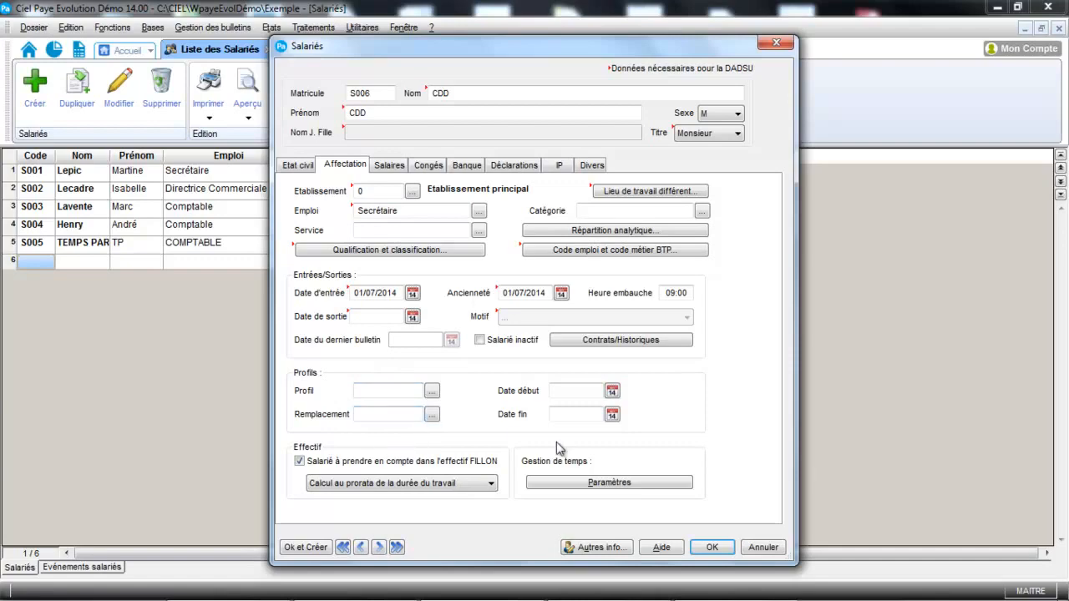
left_click(712, 548)
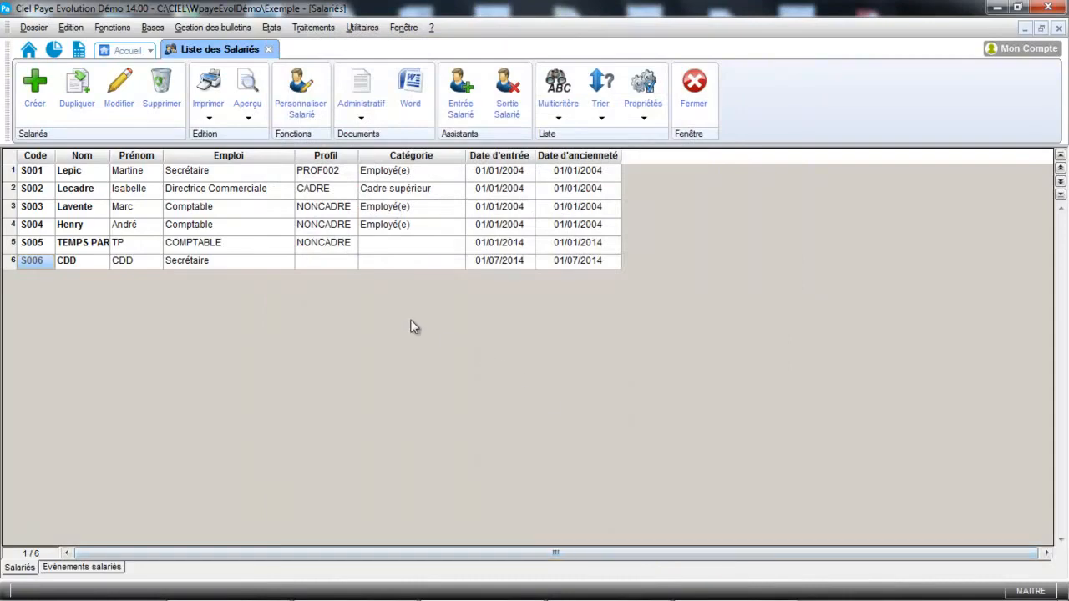
Reopen employee record S006 for modification and set its monthly hours variable HMOIS to 151.67
left_click(233, 262)
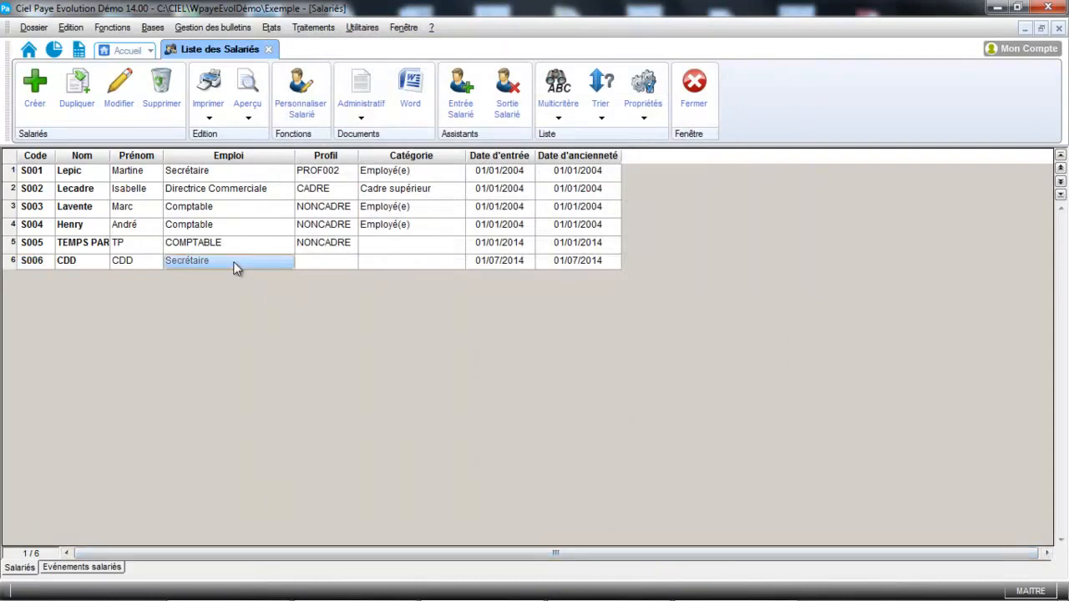
left_click(119, 102)
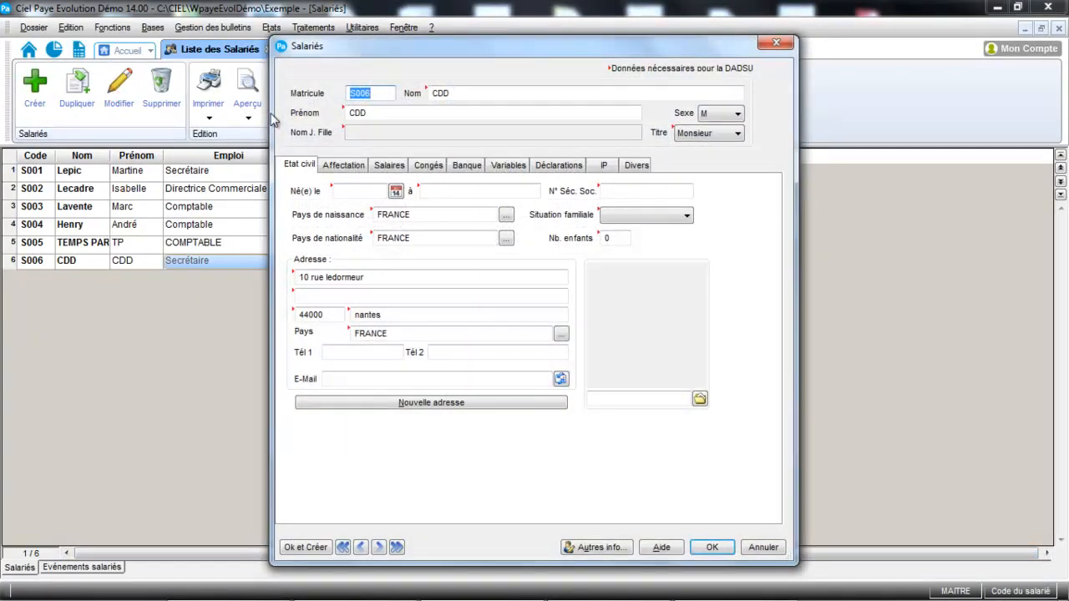
left_click(504, 167)
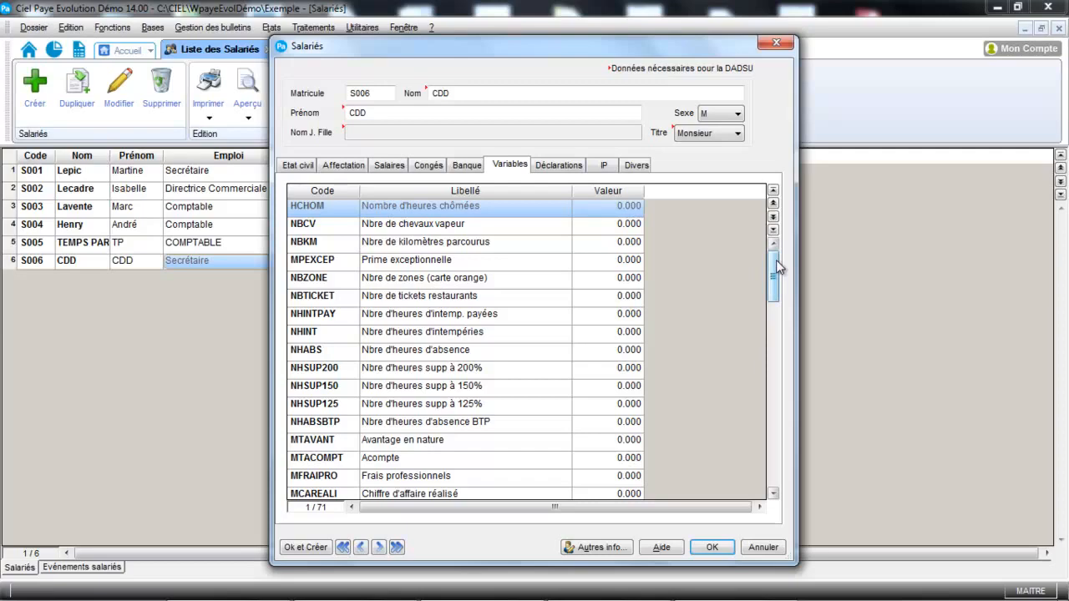
left_click(773, 493)
left_click(773, 493)
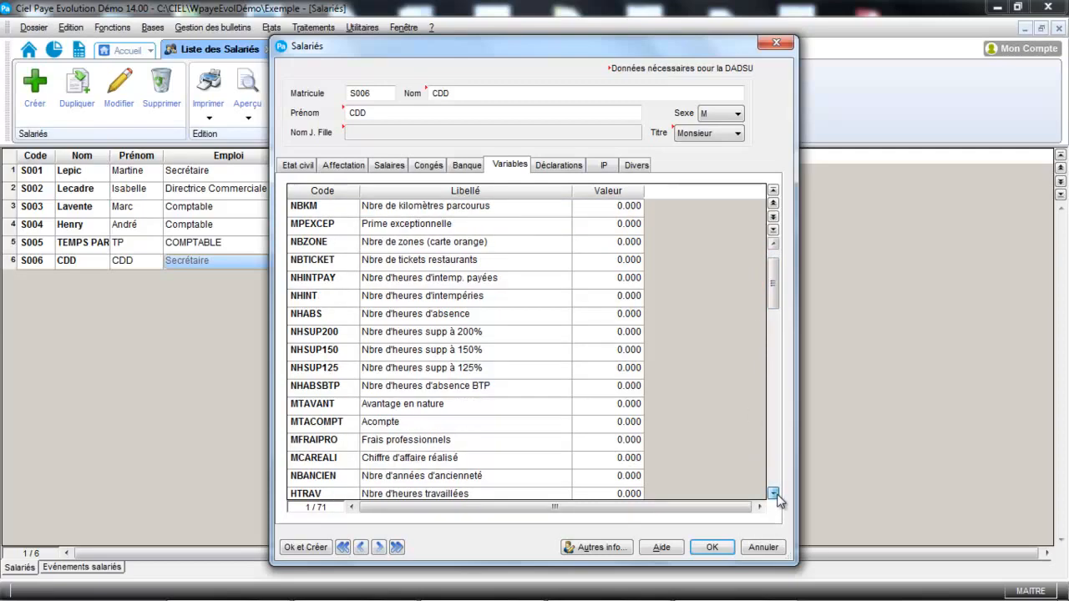
scroll(774, 494, "down", 7)
left_click(773, 493)
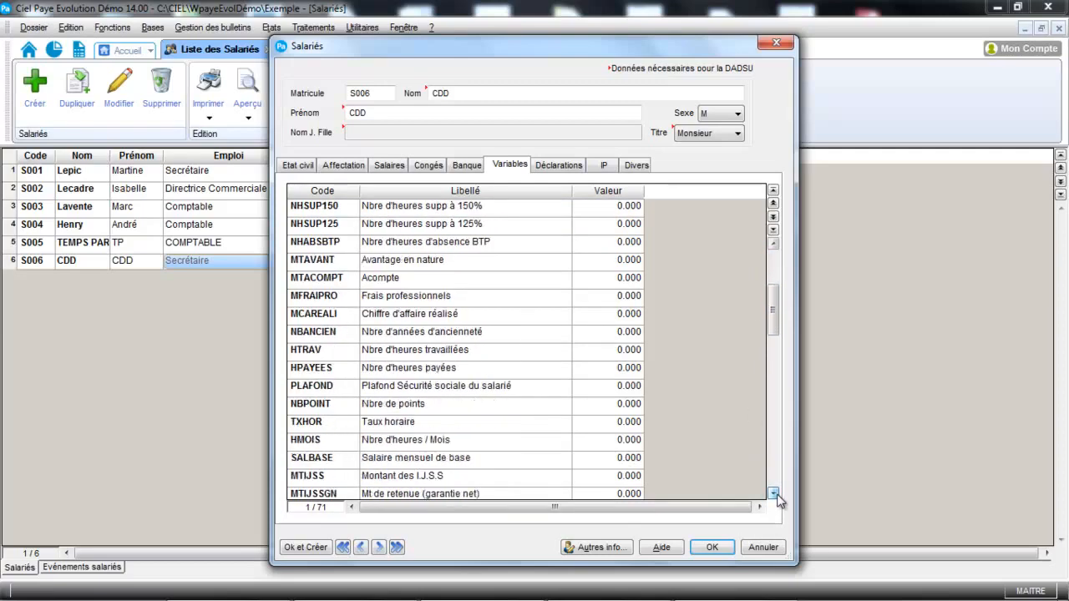
left_click(595, 441)
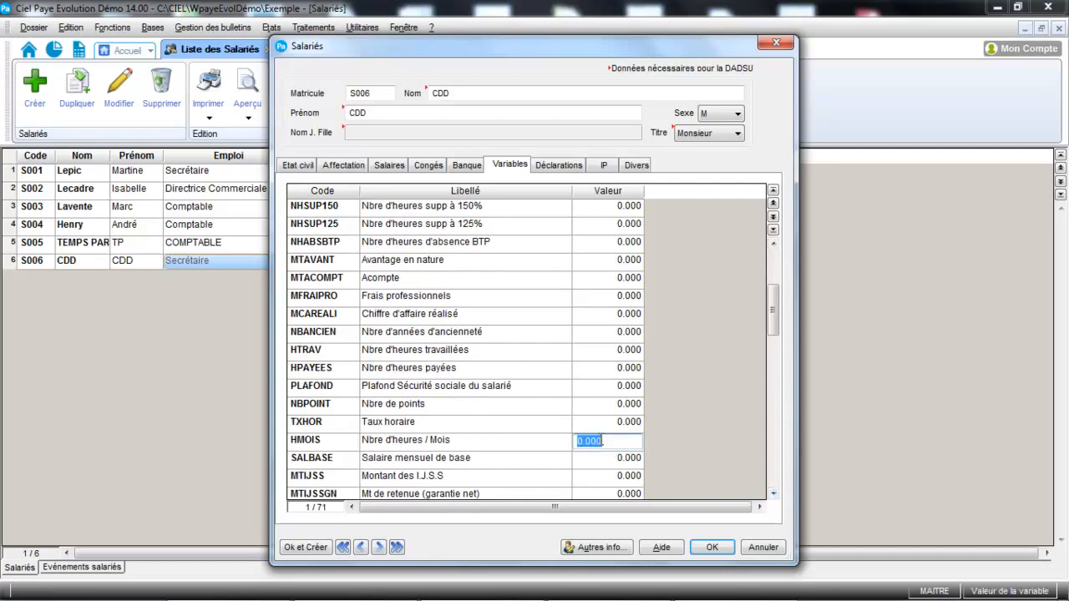
type("151.67")
Check the contractual pay in S006's salary details, set the monthly base salary variable SALBASE to 1800, and save the record
left_click(614, 461)
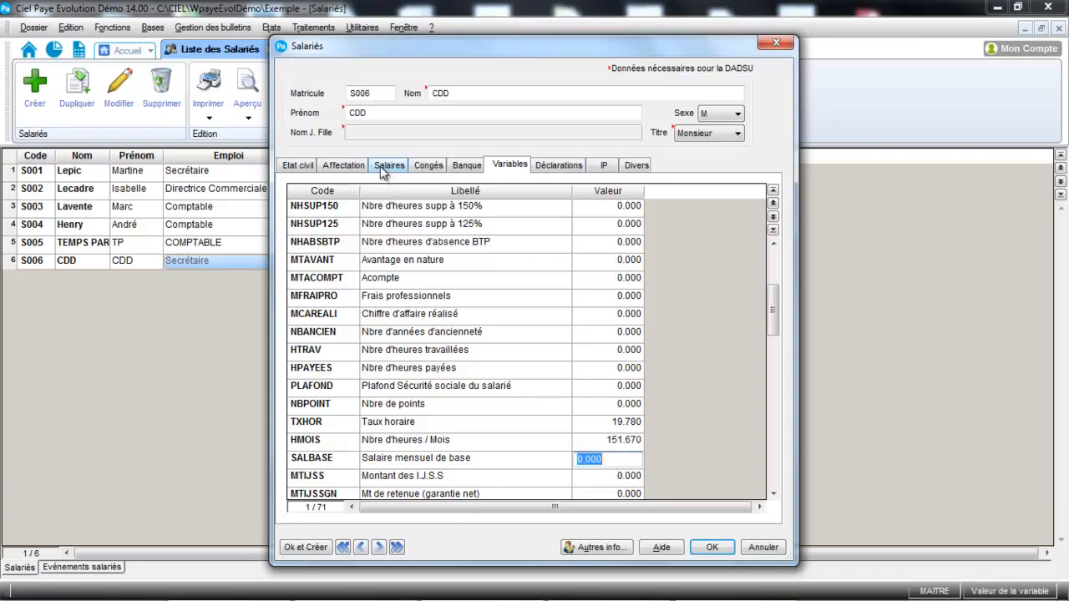
left_click(351, 167)
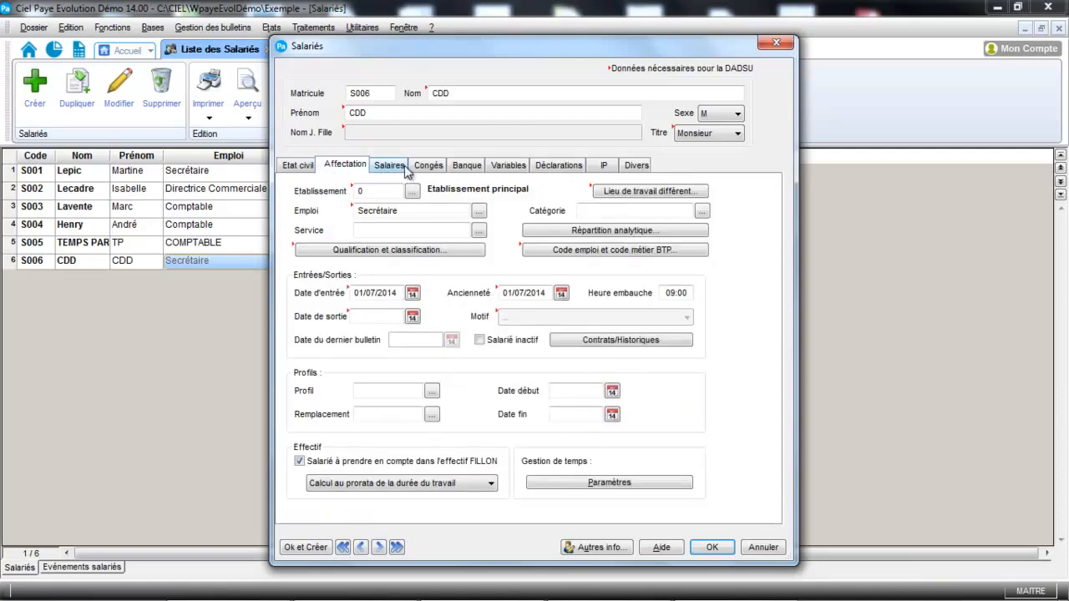
left_click(392, 166)
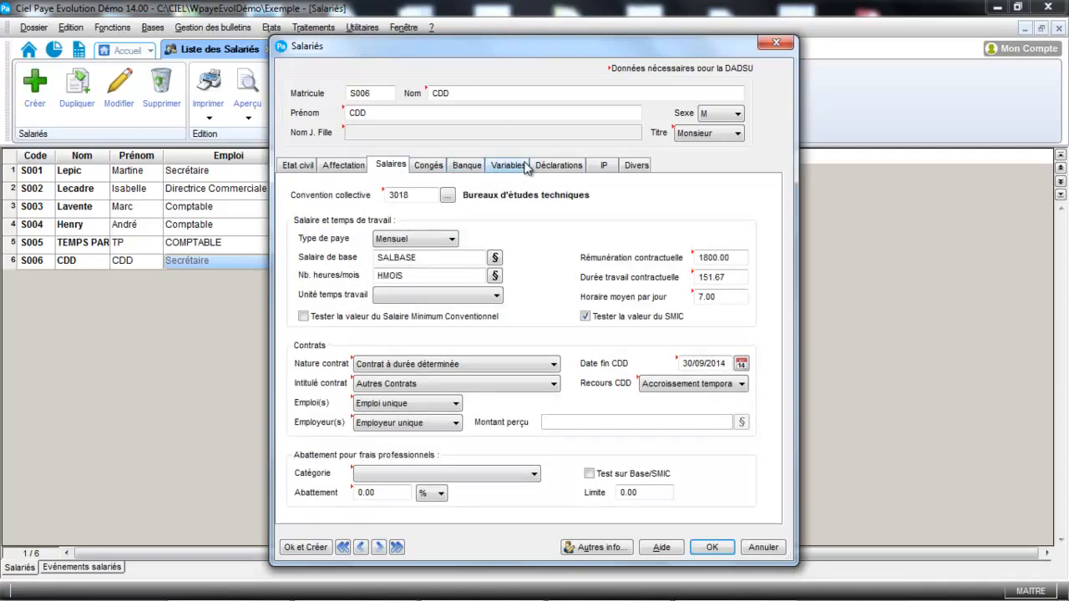
left_click(512, 167)
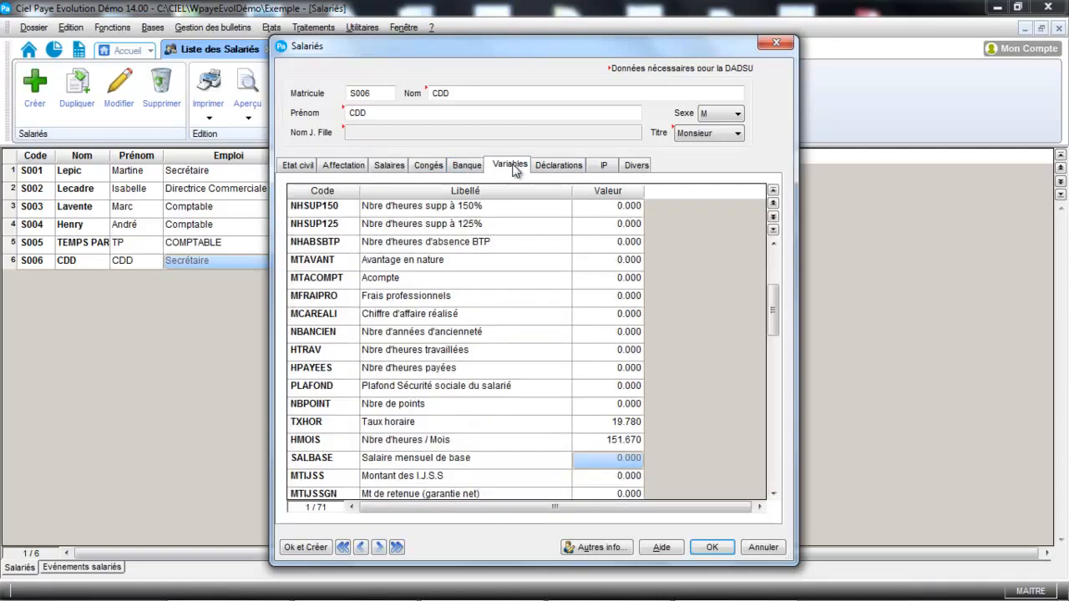
left_click(639, 459)
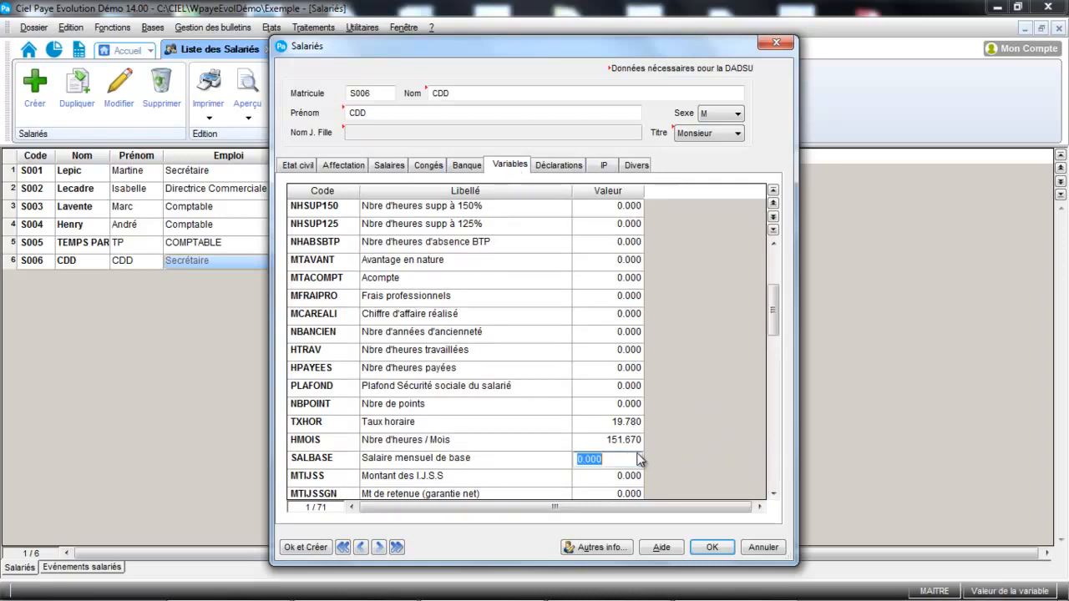
type("1800")
left_click(712, 547)
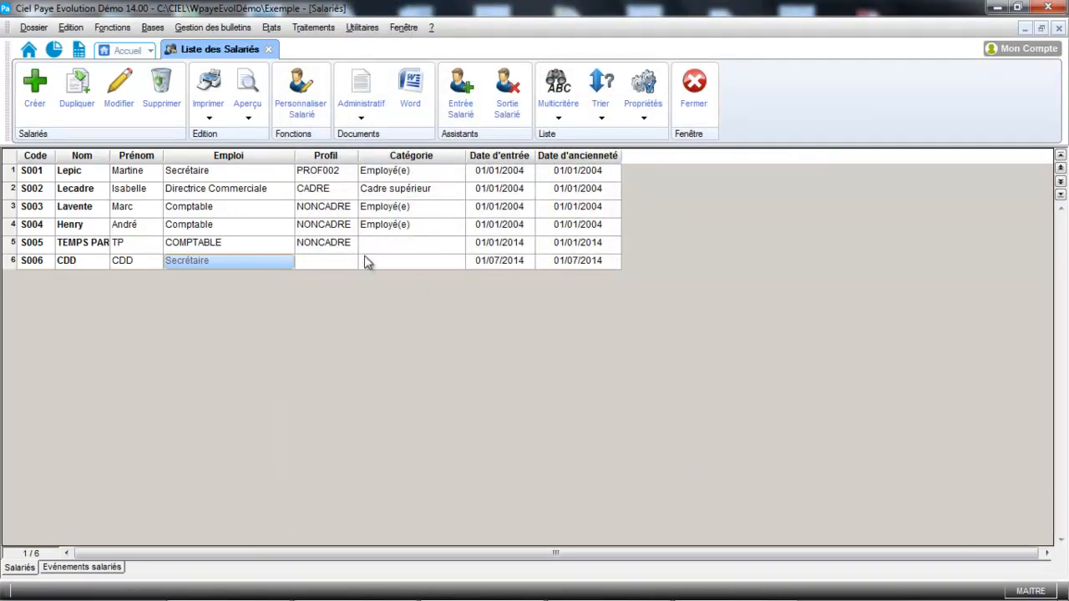
Duplicate the NONCADRE payroll profile and label the copy Salarié non cadre CDD
left_click(153, 30)
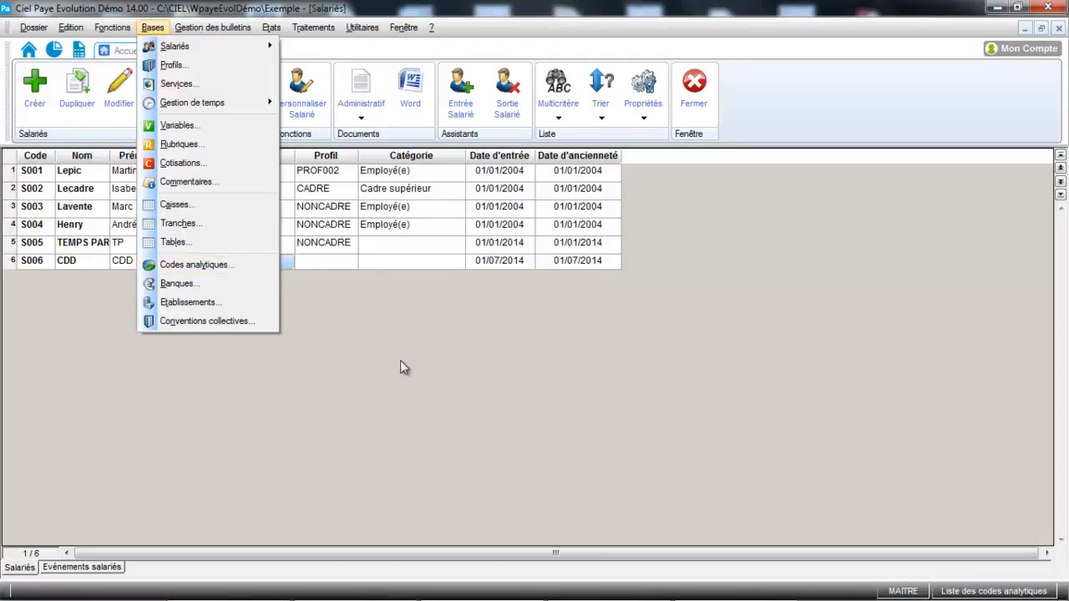
left_click(191, 67)
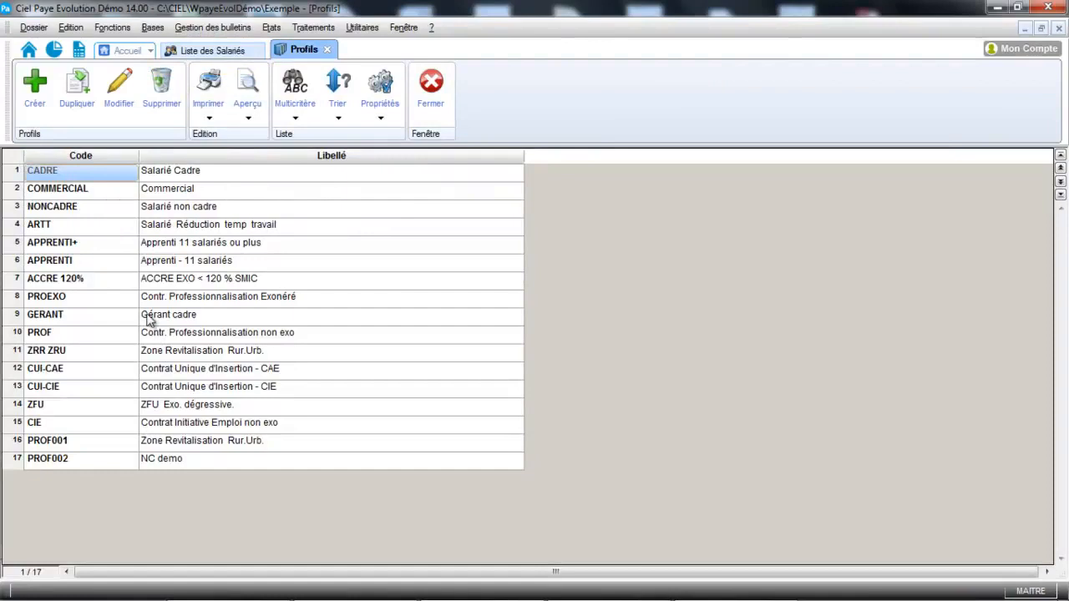
left_click(104, 206)
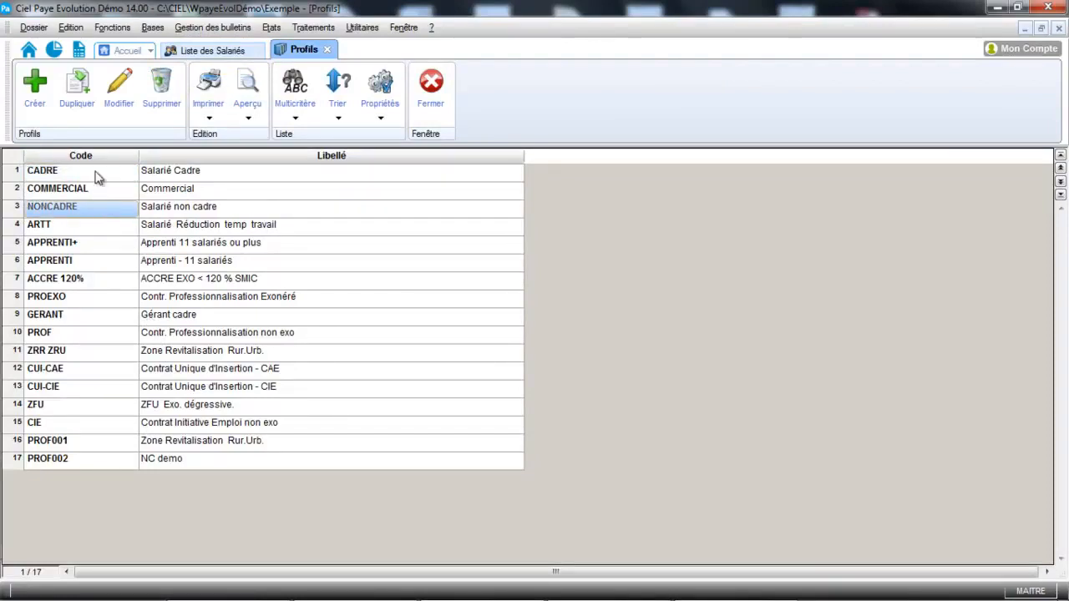
left_click(77, 98)
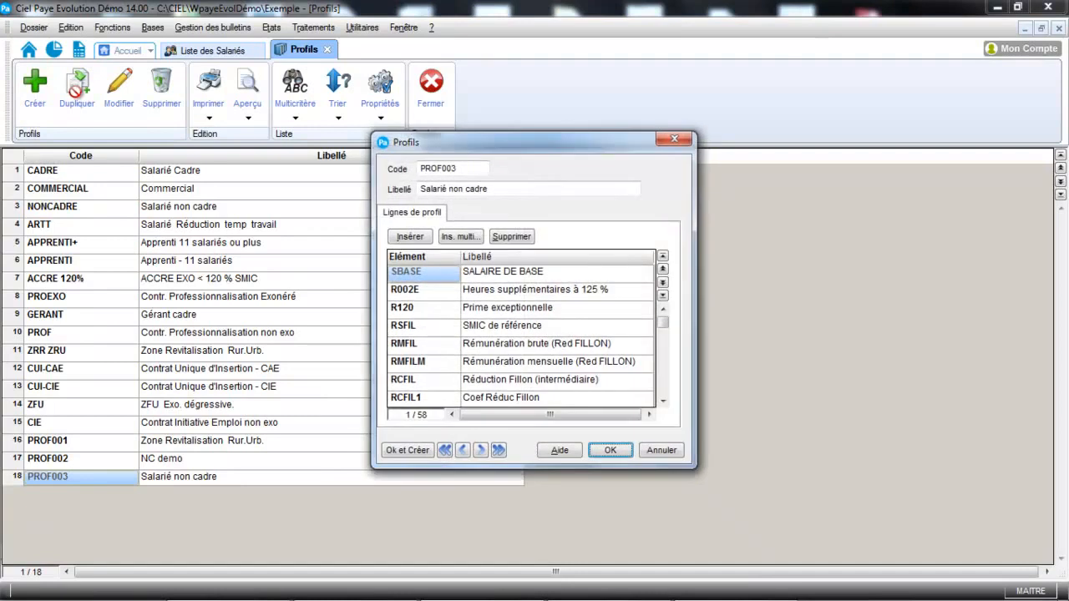
left_click(506, 188)
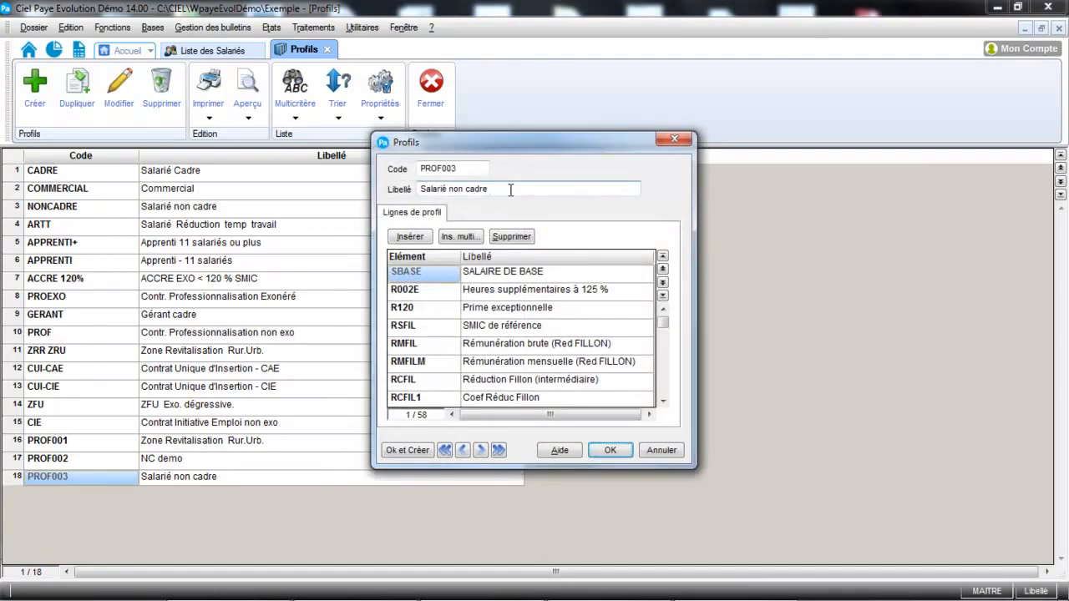
type("CDD")
key("Tab")
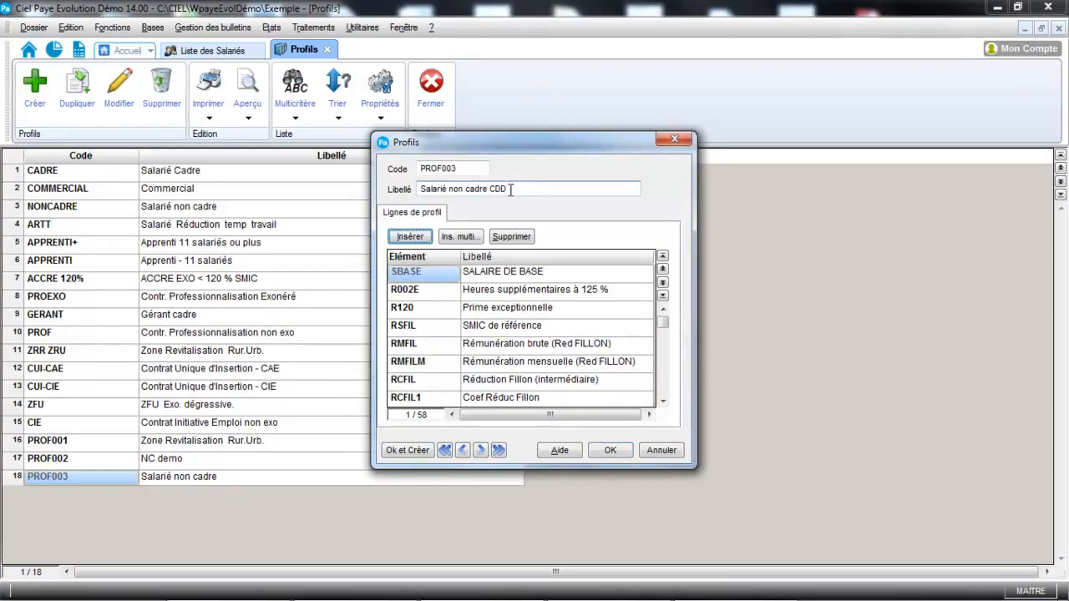
Insert element R704 Indemnité compensatrice de CP above Prime exceptionnelle in the new profile, save it and close the profile list
left_click(405, 309)
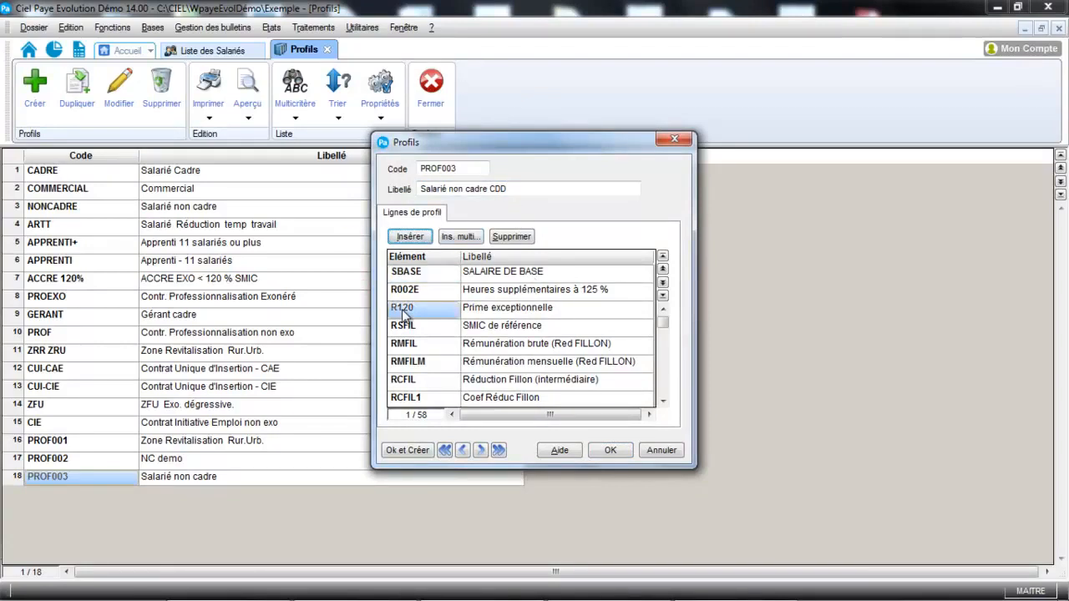
left_click(410, 237)
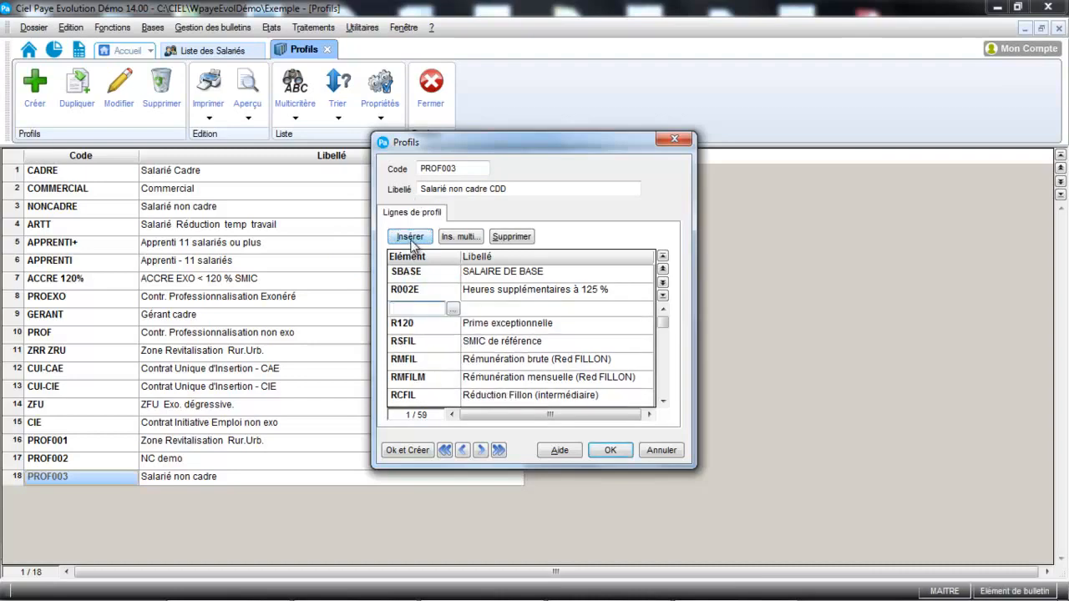
left_click(452, 308)
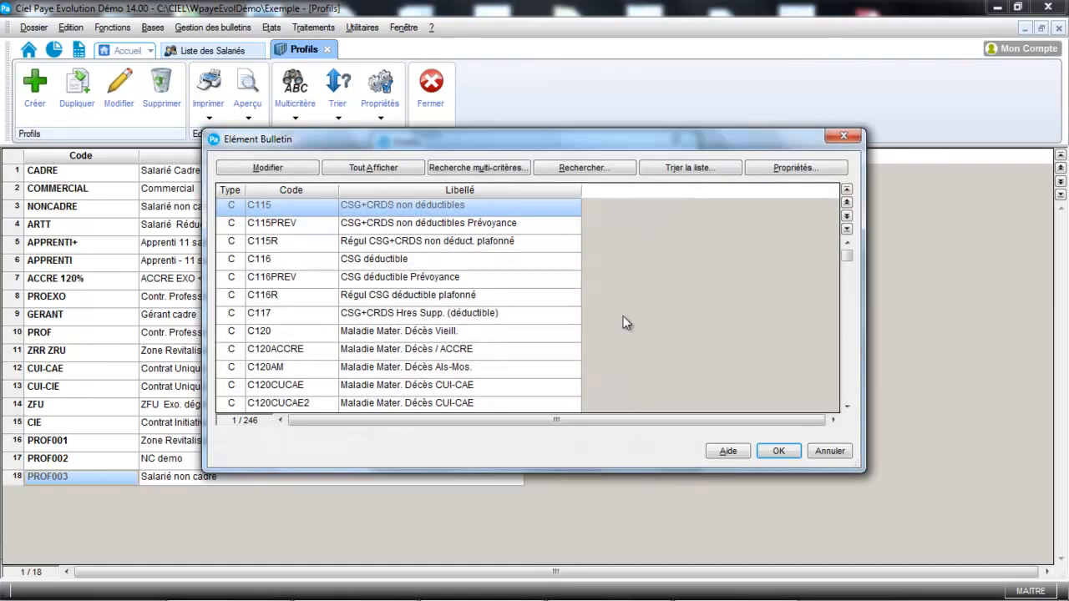
left_click(847, 405)
left_click(846, 405)
left_click(847, 405)
left_click(846, 406)
left_click(847, 405)
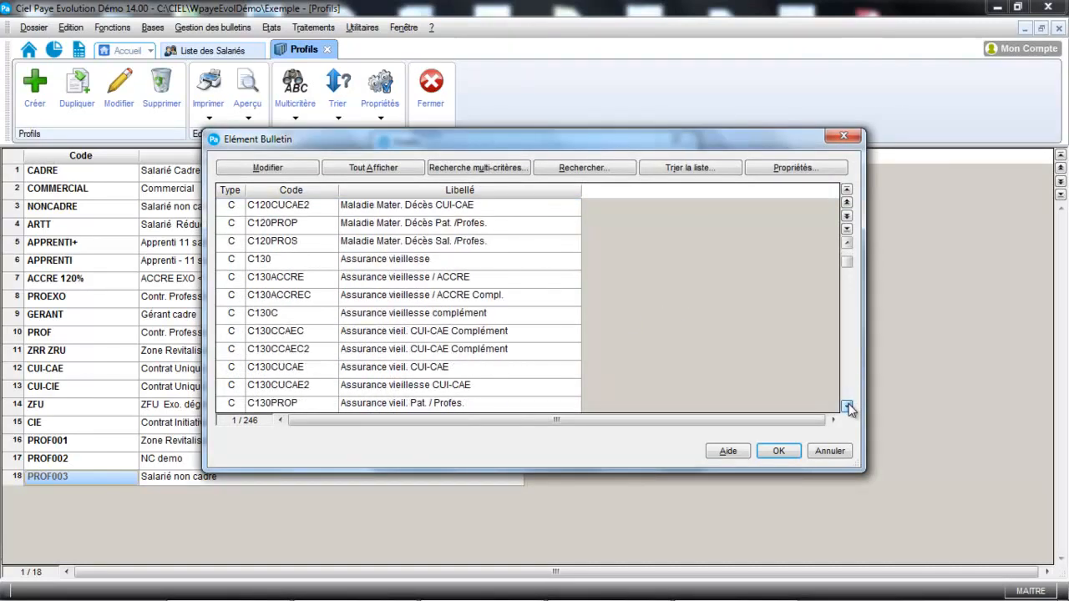
left_click(847, 406)
left_click(847, 406)
left_click(847, 406)
left_click(847, 406)
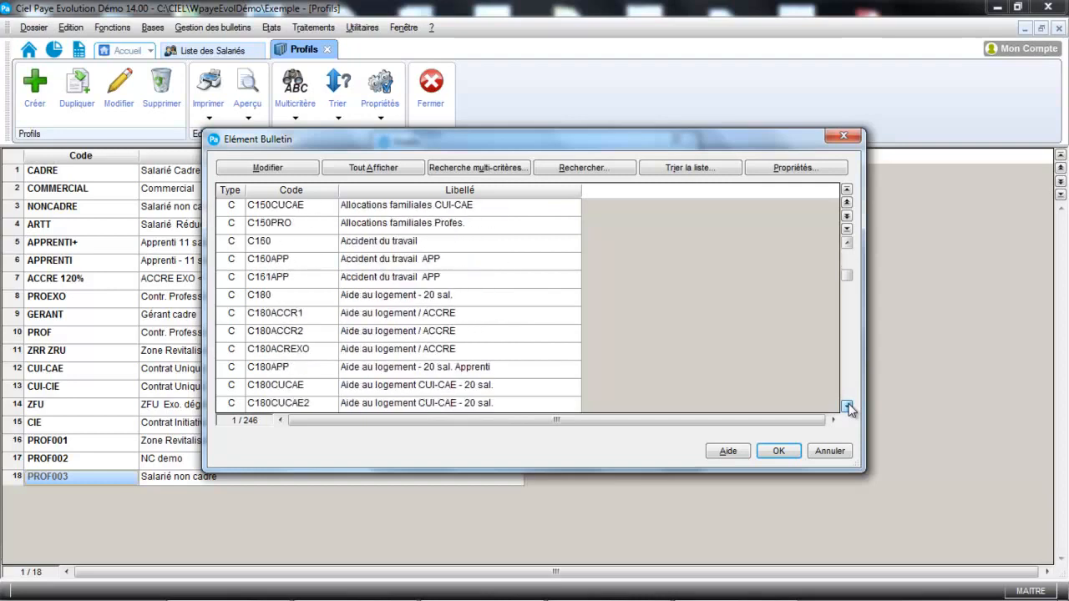
left_click(847, 406)
left_click(847, 405)
left_click(847, 406)
left_click(847, 406)
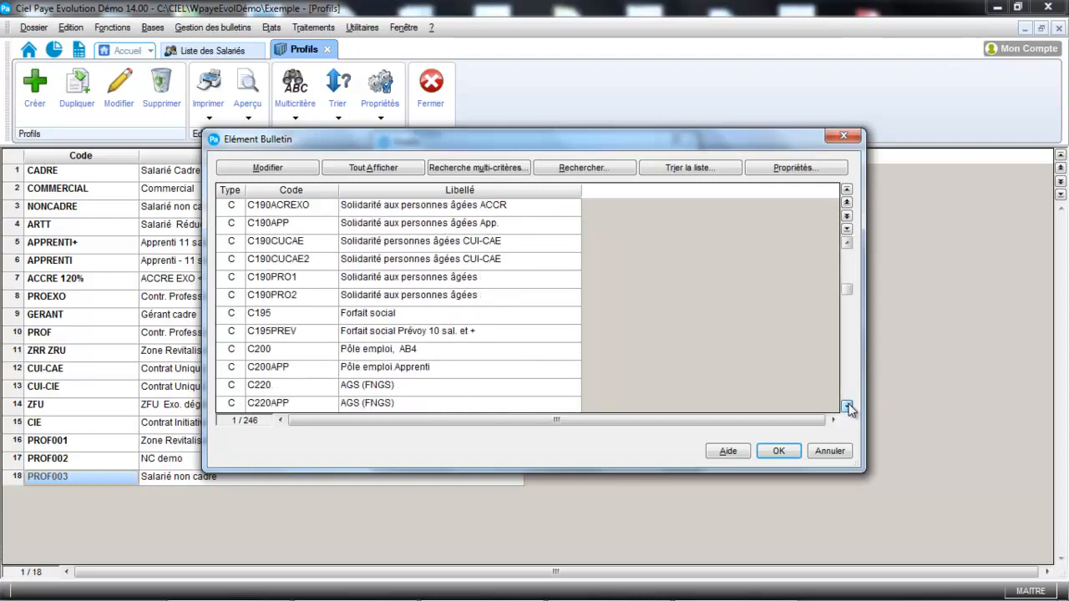
left_click(847, 406)
left_click(847, 406)
left_click(847, 406)
scroll(848, 408, "down", 2)
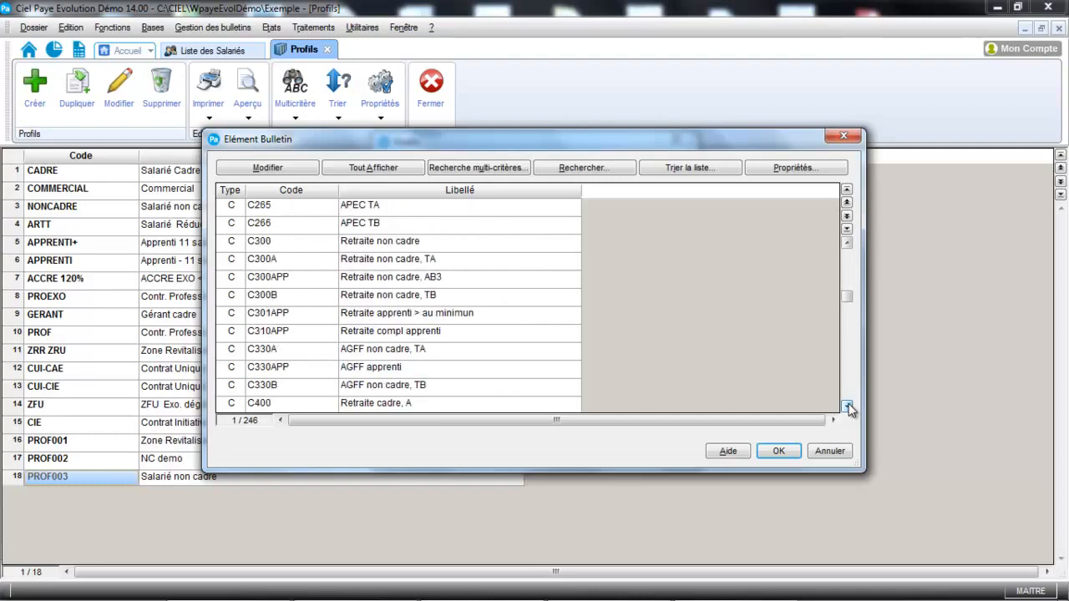
left_click(403, 351)
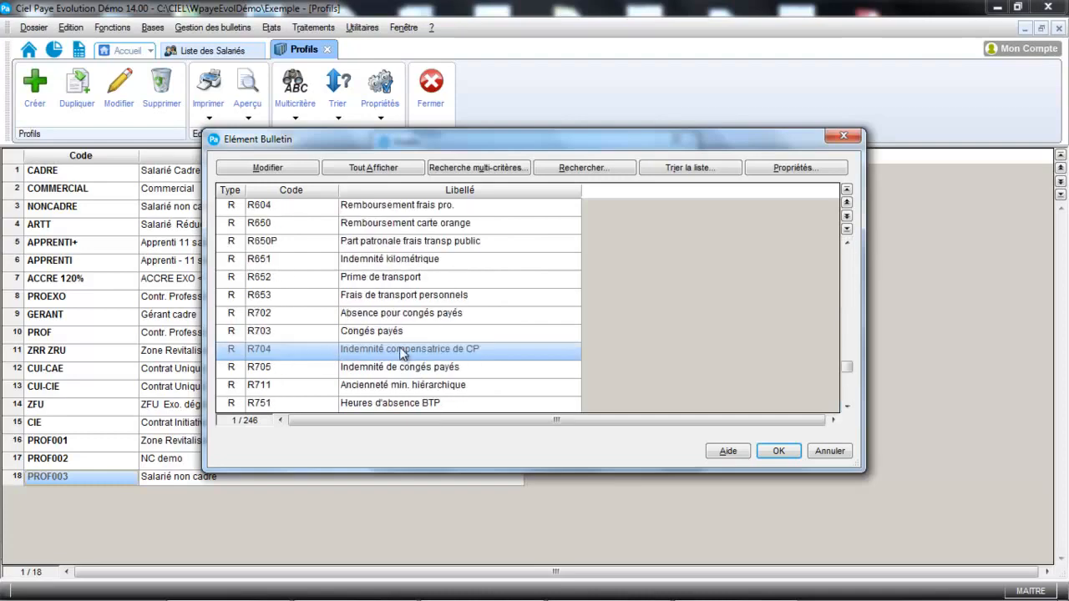
left_click(771, 452)
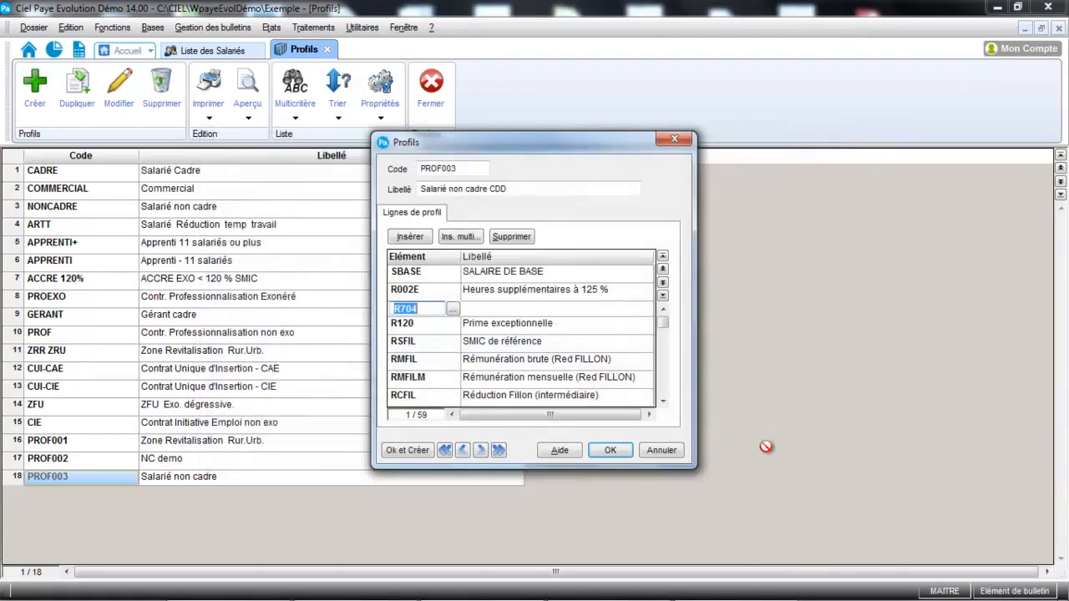
left_click(584, 352)
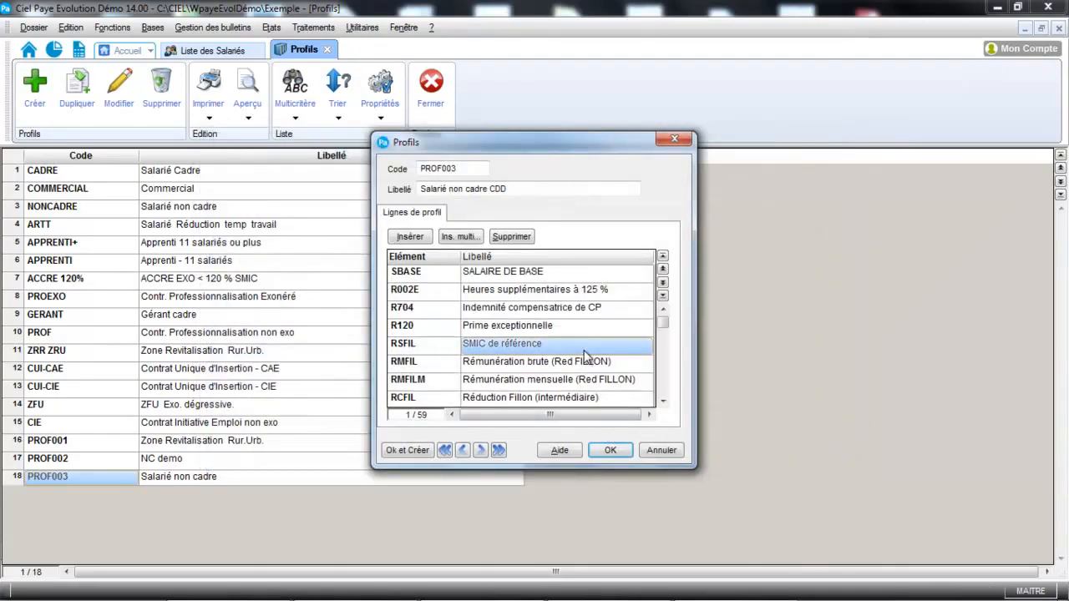
left_click(607, 451)
left_click(432, 83)
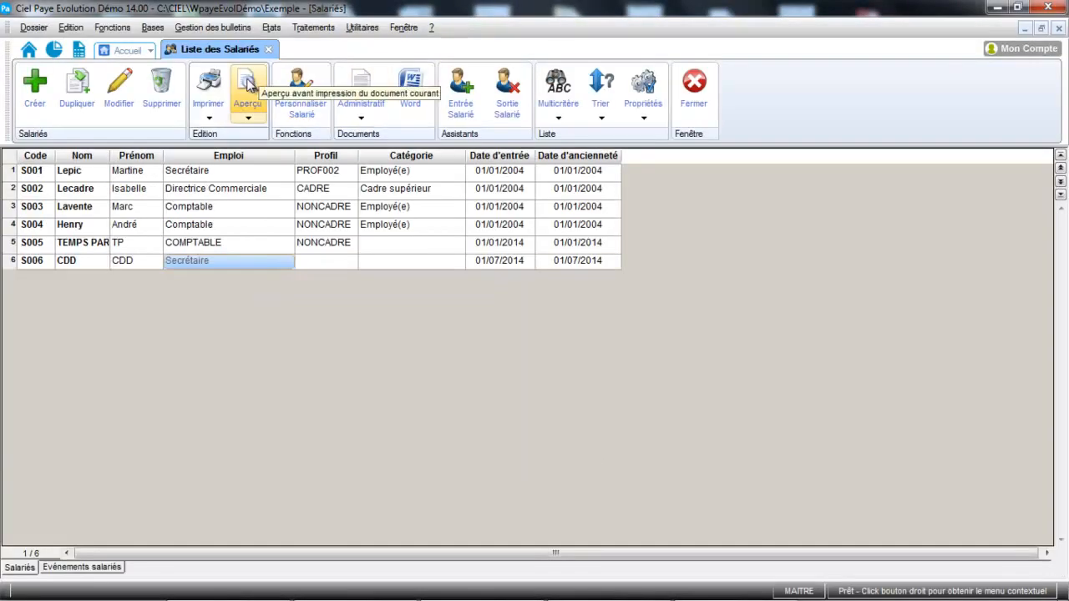
Create the Juillet payslip for employee S006 only, covering 01/07/2014 to 31/07/2014, and save it
left_click(212, 27)
left_click(222, 47)
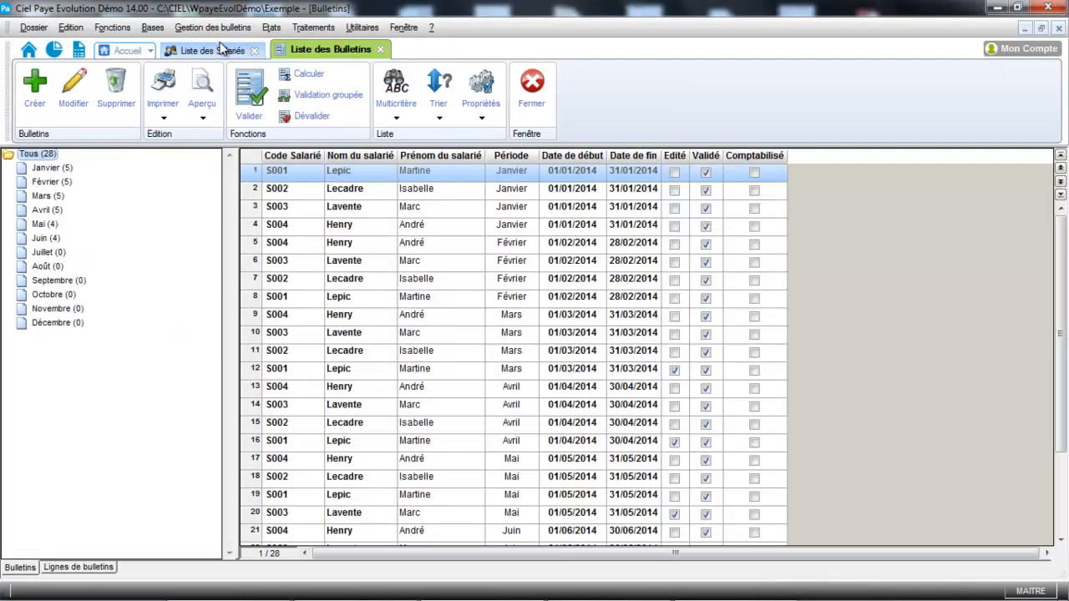
left_click(55, 253)
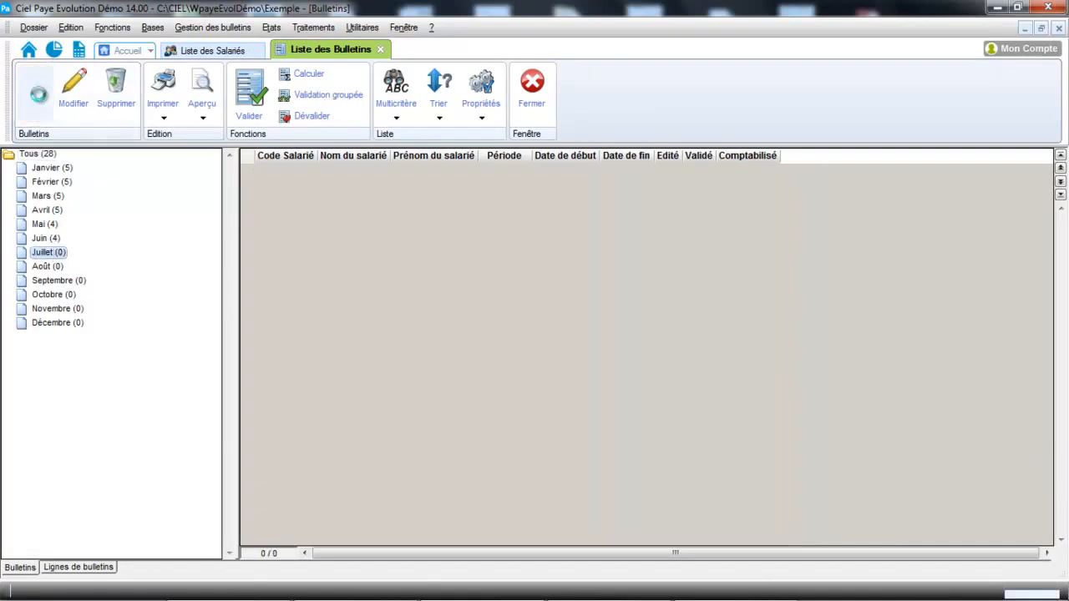
left_click(37, 106)
left_click(384, 154)
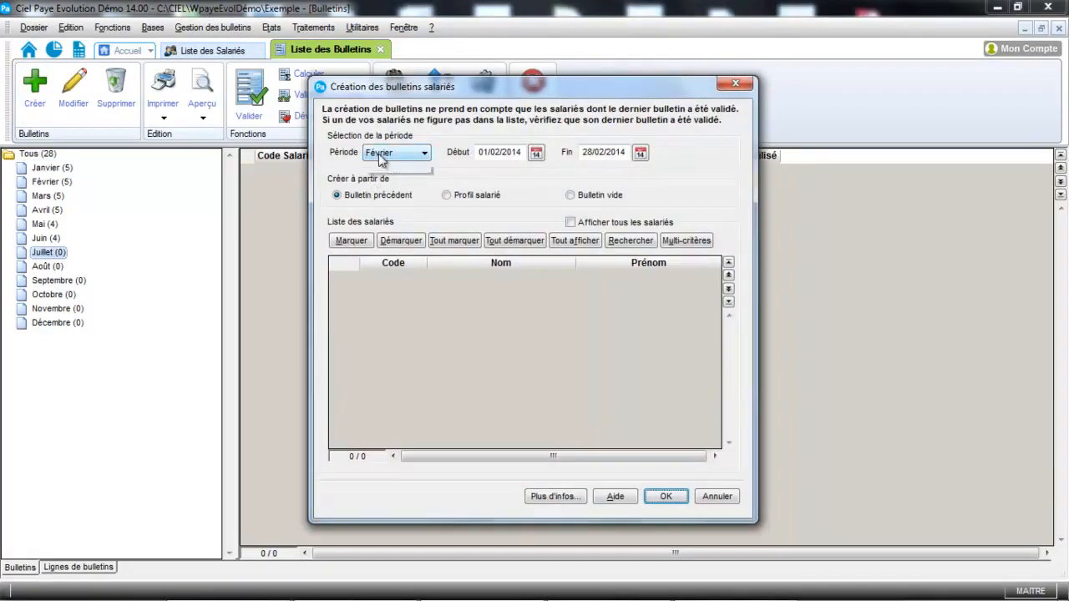
left_click(377, 236)
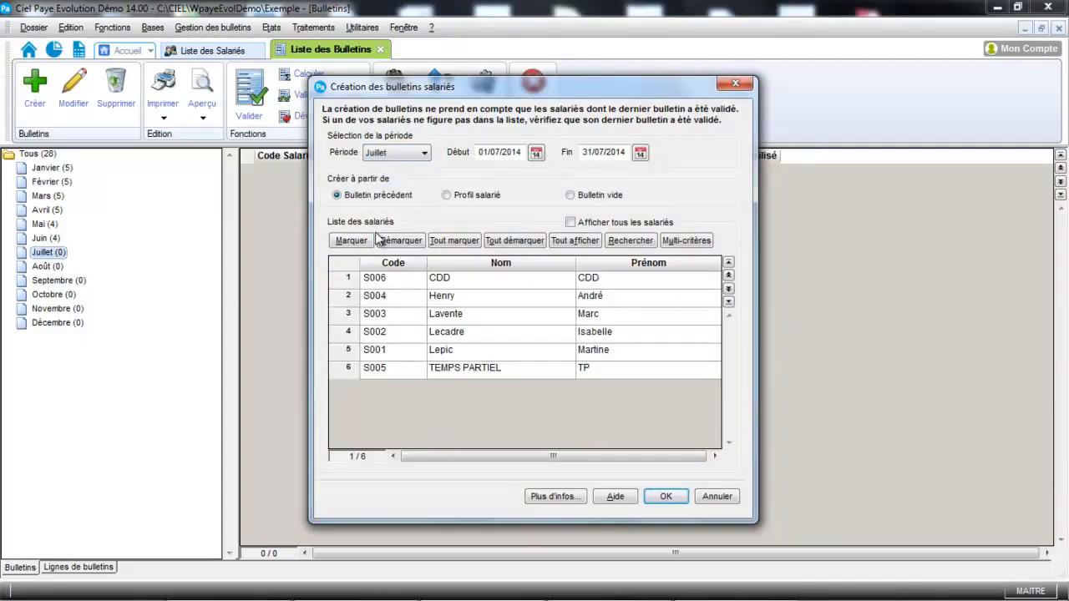
left_click(429, 281)
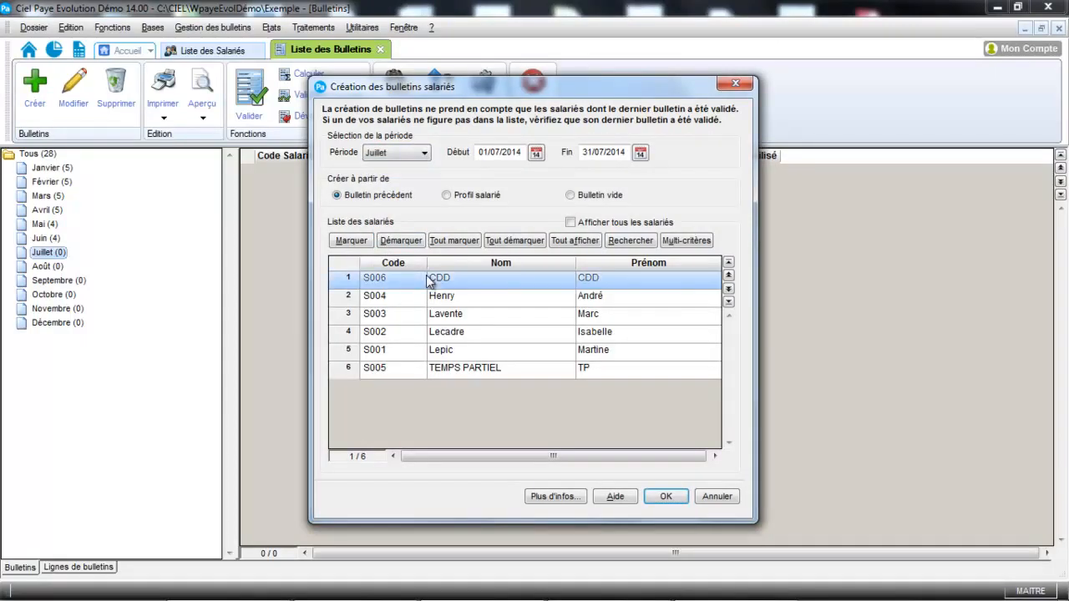
left_click(352, 241)
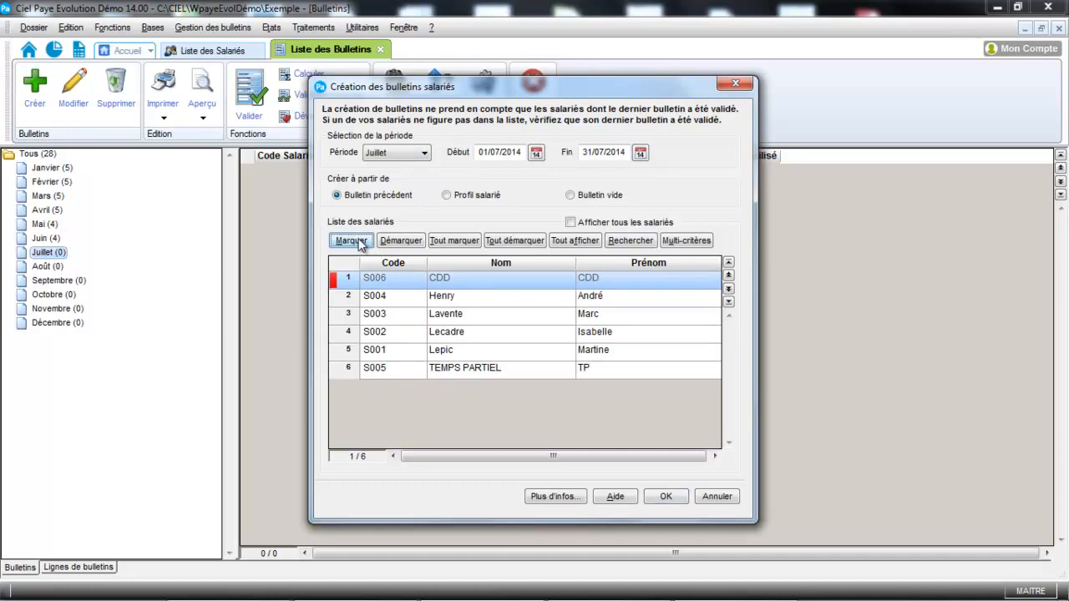
left_click(666, 496)
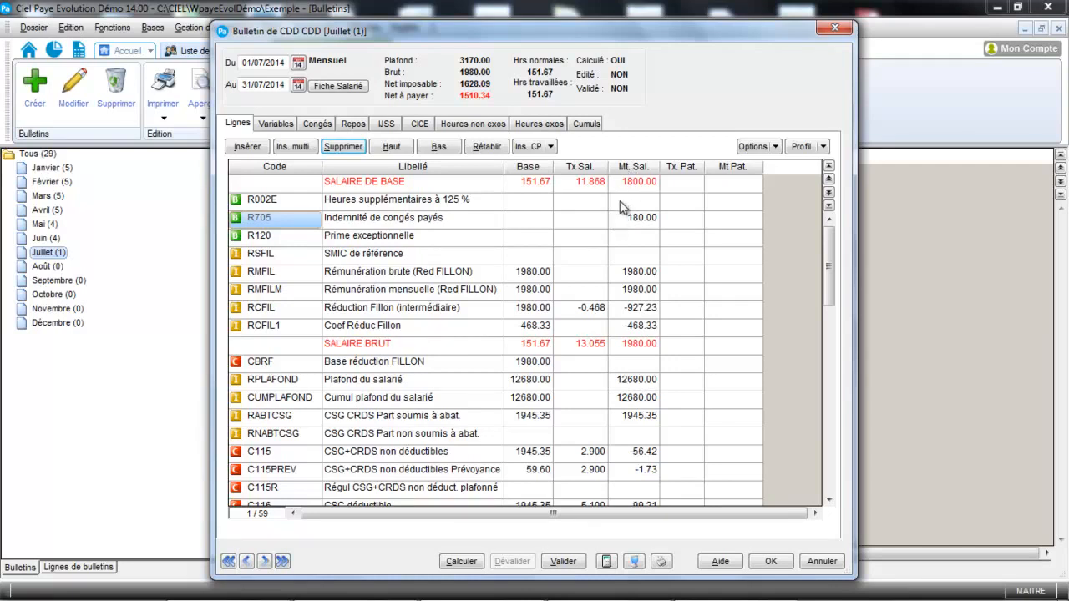
left_click(770, 561)
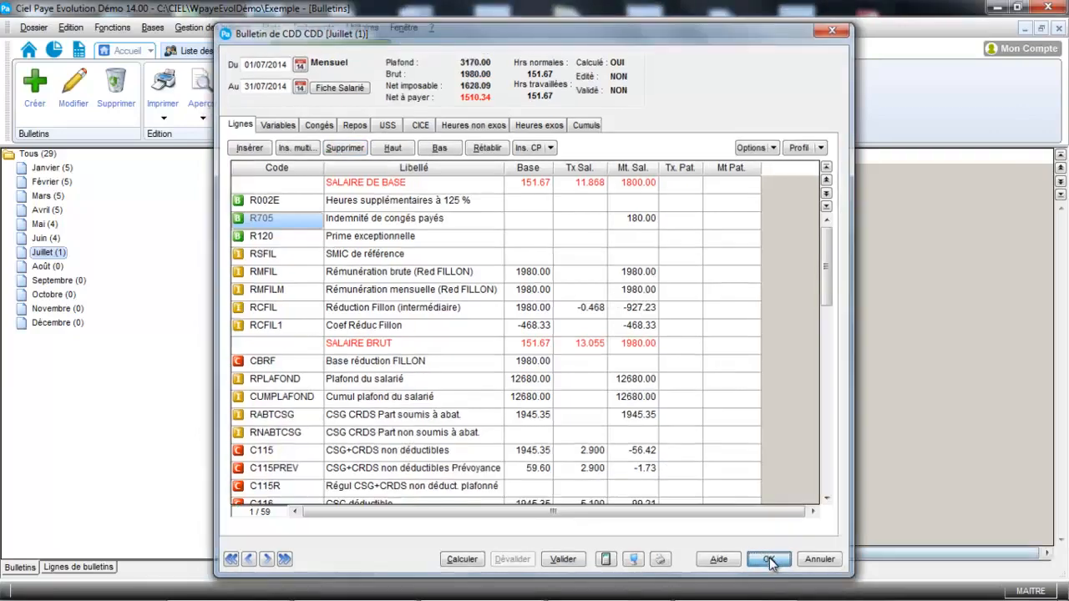